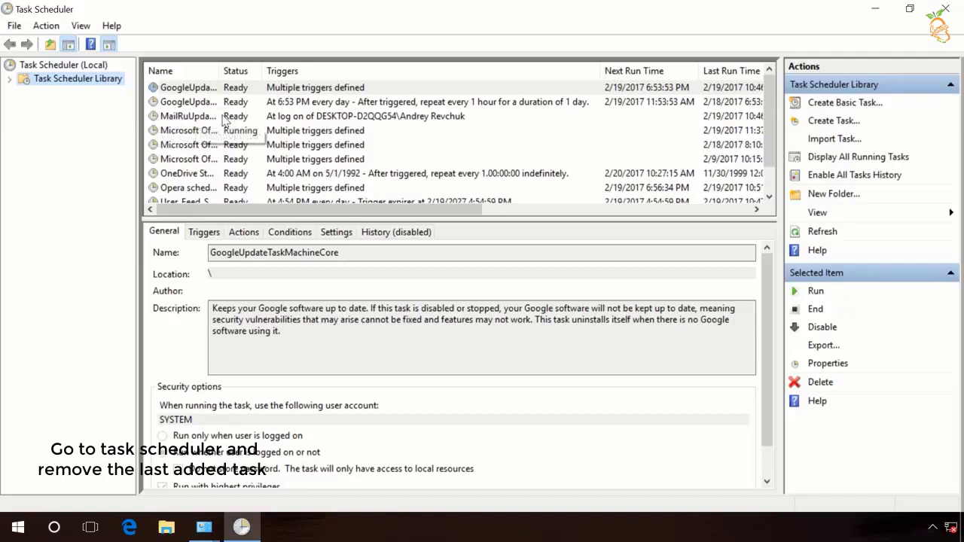
- Delete the MailRuUpdater task from the Task Scheduler Library
{"action": "right_click", "coordinate": [195, 121]}
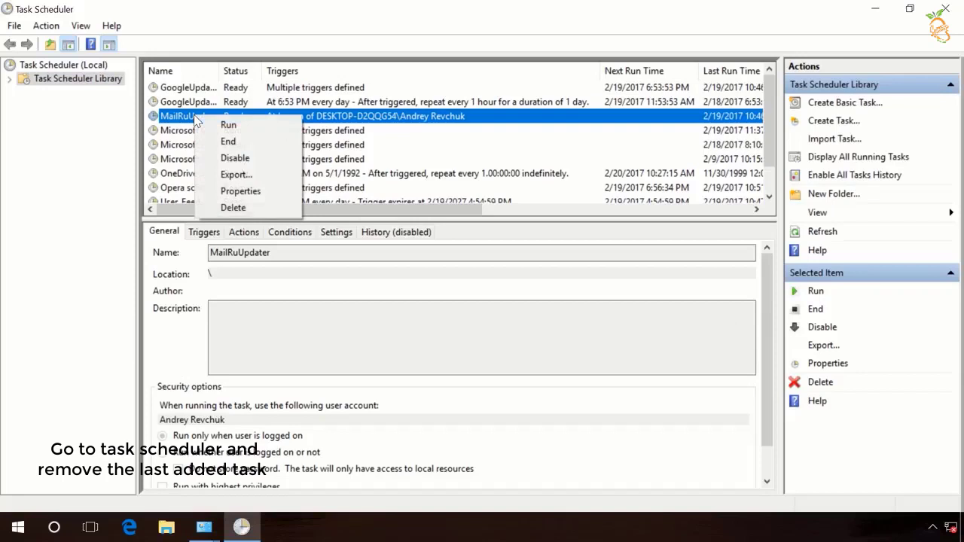
{"action": "left_click", "coordinate": [233, 208]}
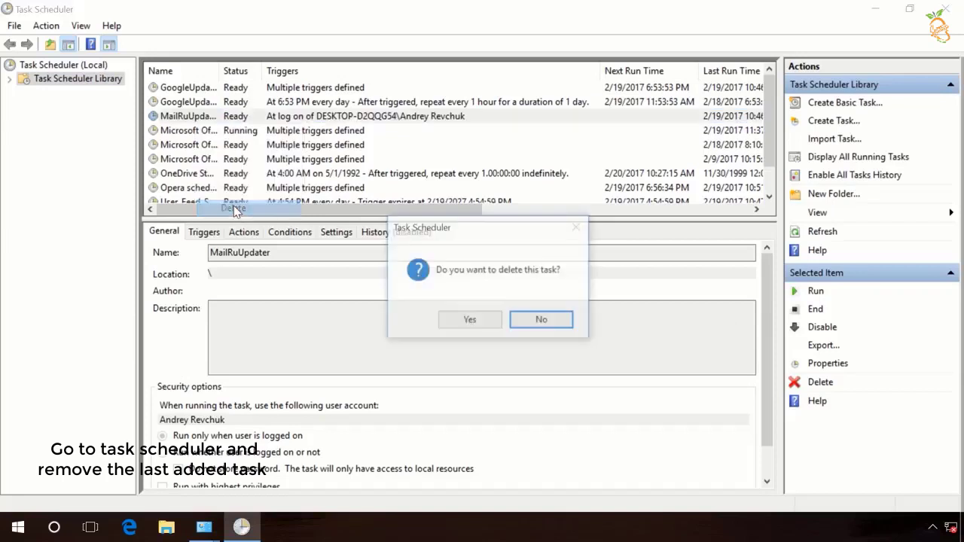
{"action": "left_click", "coordinate": [469, 321]}
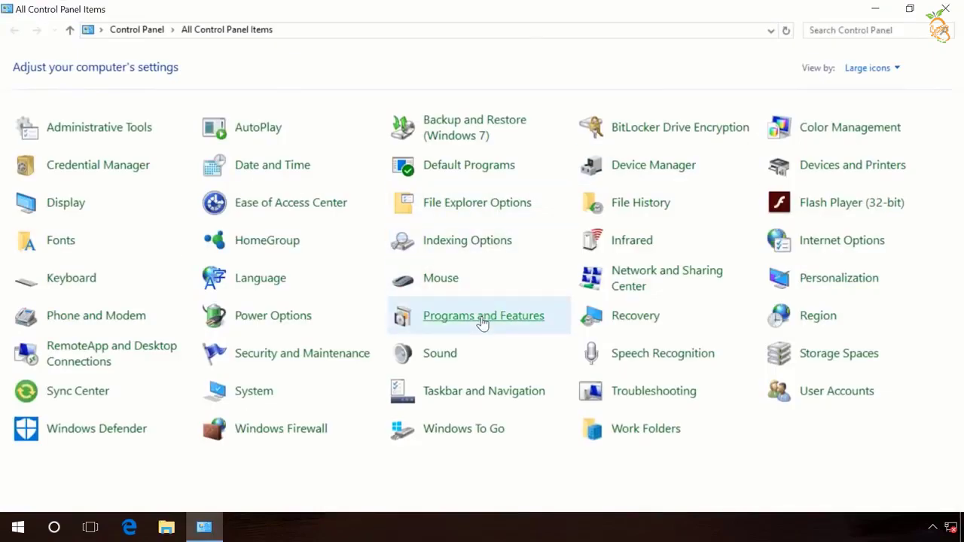
- Open Programs and Features in Control Panel and sort the installed programs by installation date, newest first
{"action": "left_click", "coordinate": [482, 321]}
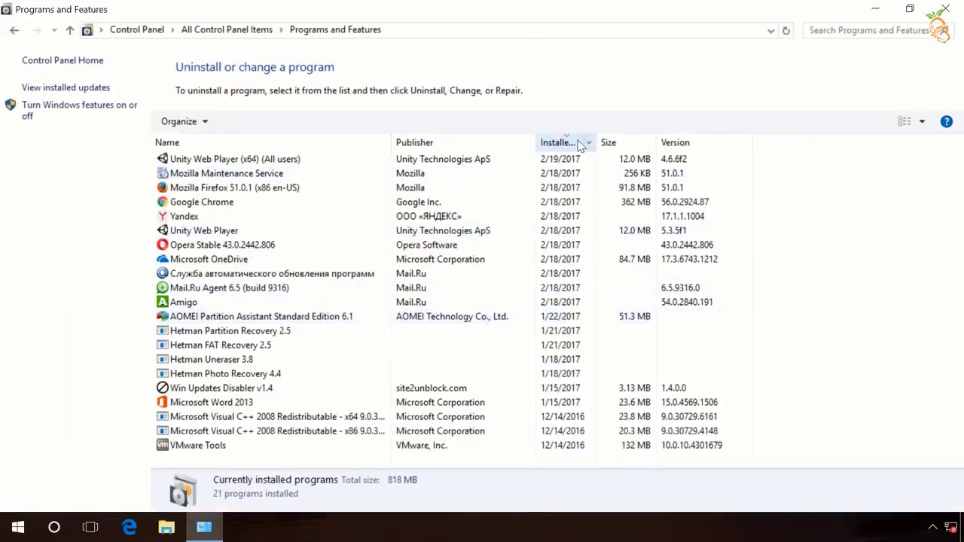
{"action": "left_click", "coordinate": [558, 142]}
{"action": "left_click", "coordinate": [558, 142]}
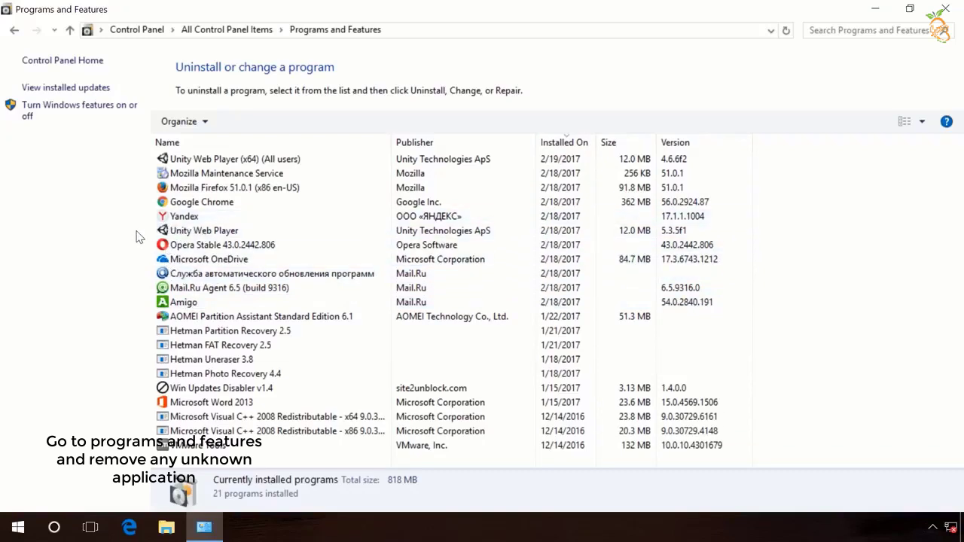
- Uninstall Unity Web Player version 5.3.5f1 and finish its uninstall wizard
{"action": "right_click", "coordinate": [205, 232]}
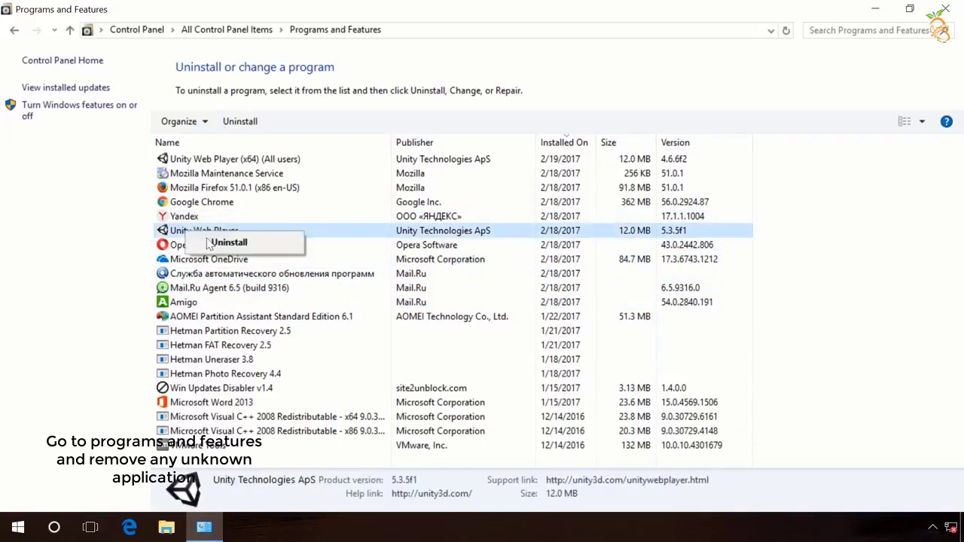
{"action": "left_click", "coordinate": [214, 245]}
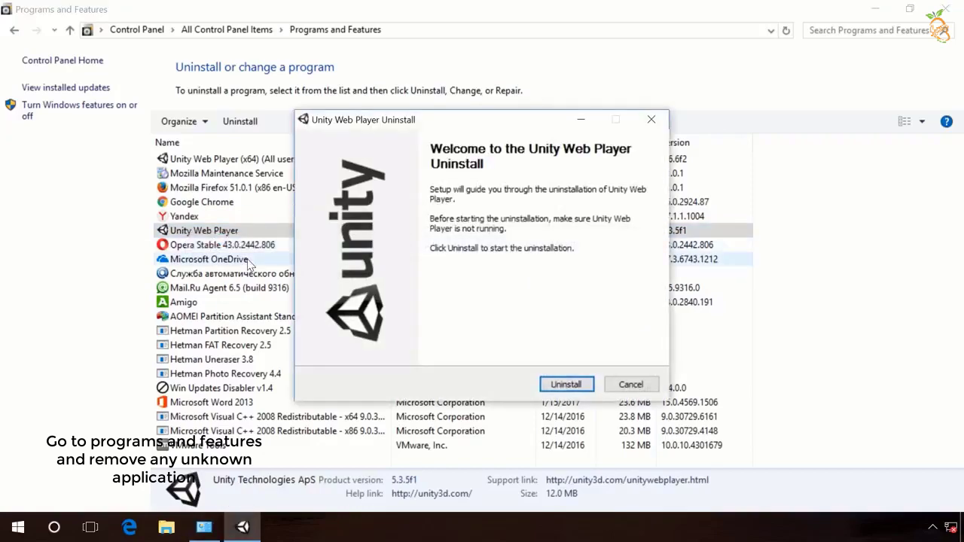
{"action": "left_click", "coordinate": [565, 384]}
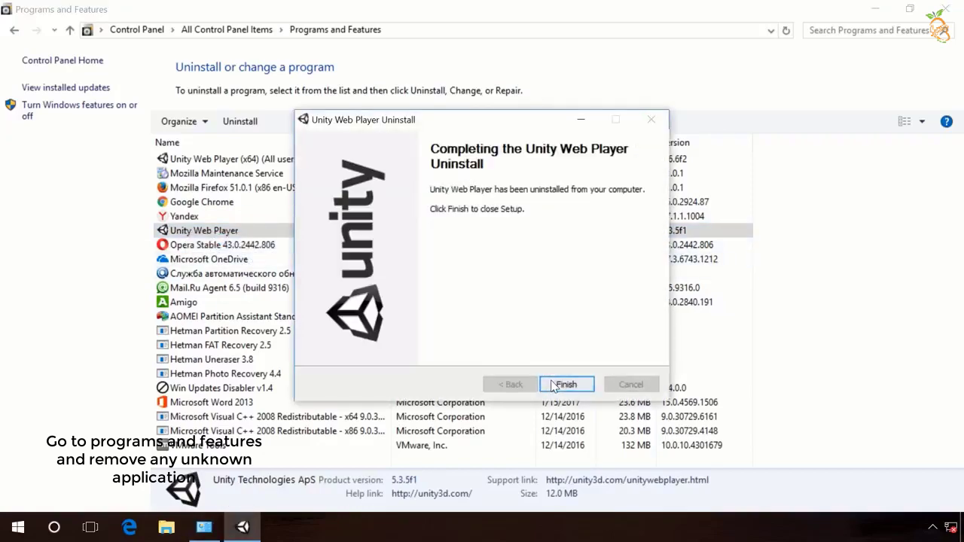
{"action": "left_click", "coordinate": [561, 384]}
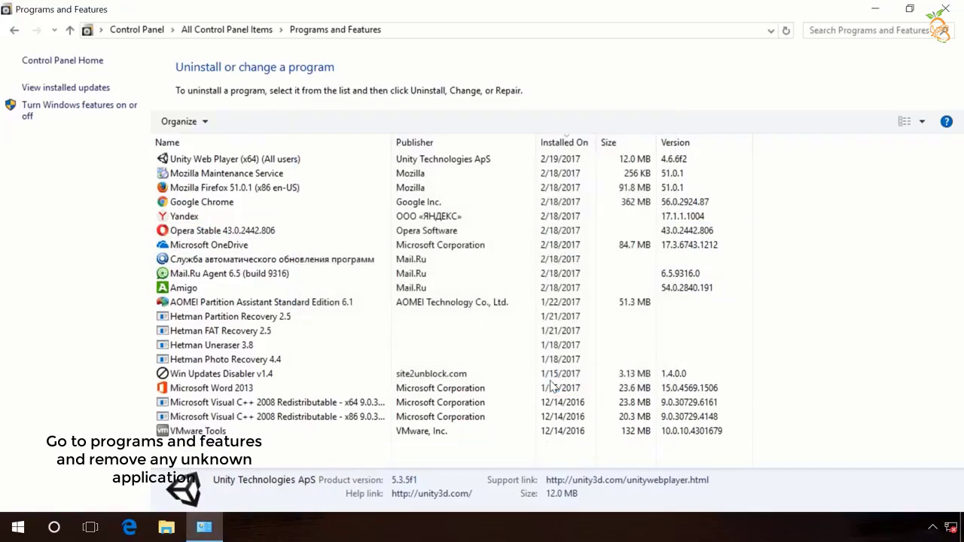
- Uninstall the Mail.Ru automatic program update service (Служба автоматического обновления программ)
{"action": "right_click", "coordinate": [214, 261]}
{"action": "left_click", "coordinate": [234, 269]}
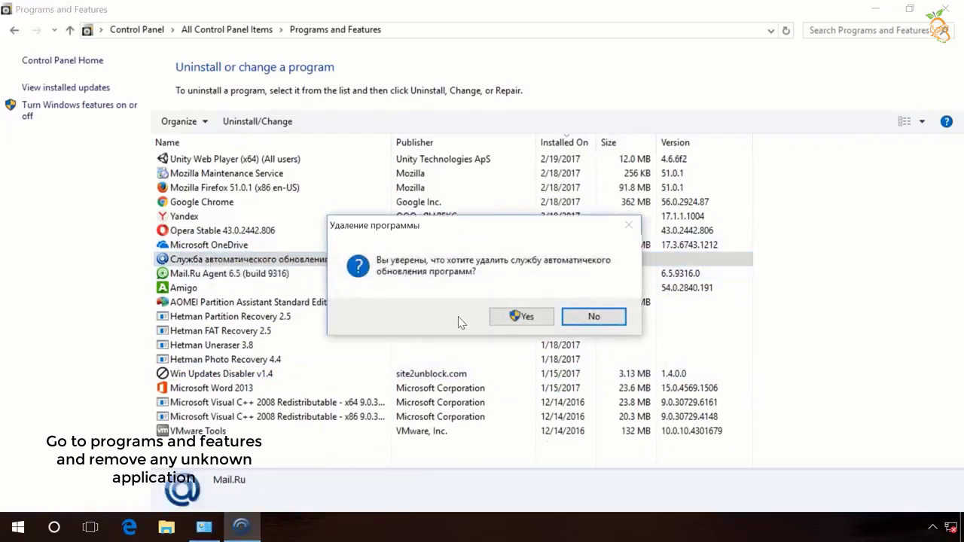
{"action": "left_click", "coordinate": [509, 320]}
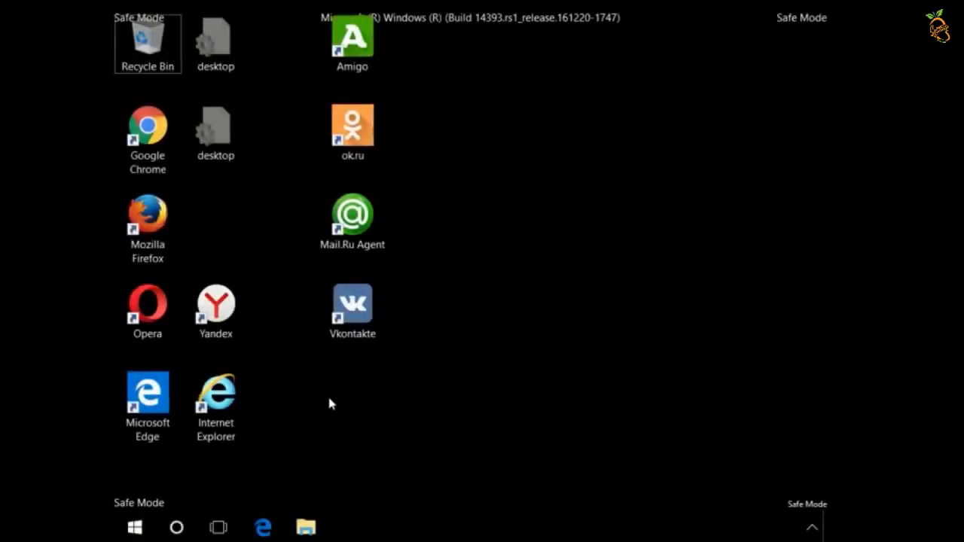
- Run msconfig from the Safe Mode desktop and hide all Microsoft services in the System Configuration services list
{"action": "key", "text": "super+r"}
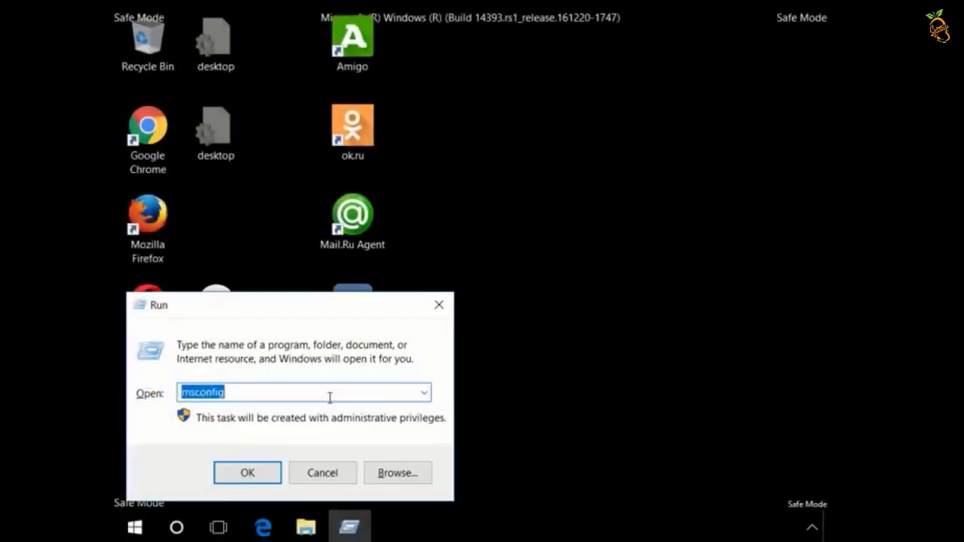
{"action": "left_click", "coordinate": [259, 479]}
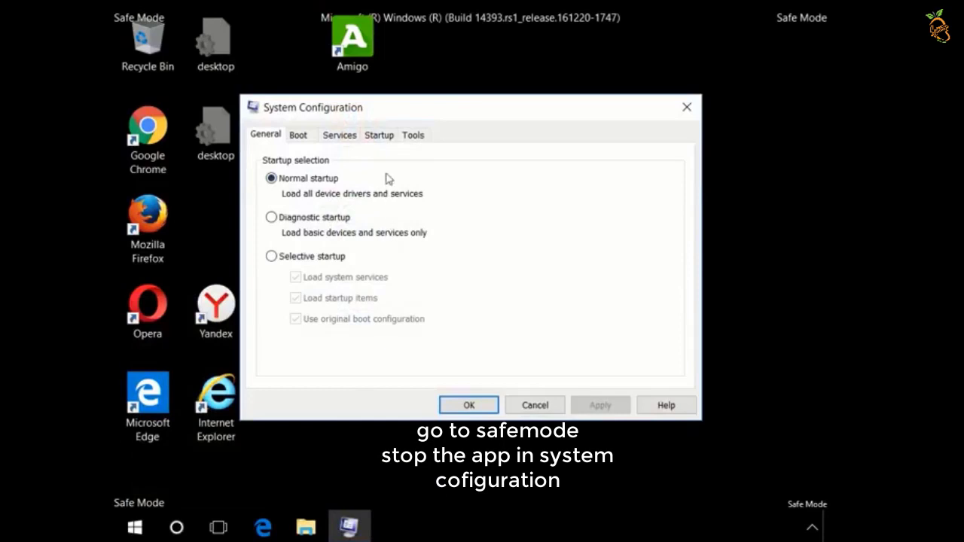
{"action": "left_click", "coordinate": [340, 136]}
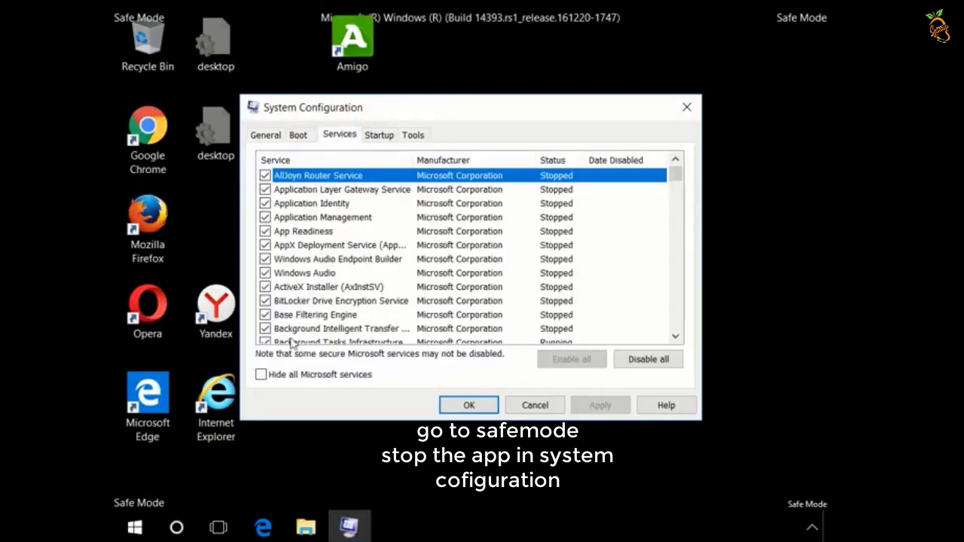
{"action": "left_click", "coordinate": [262, 375]}
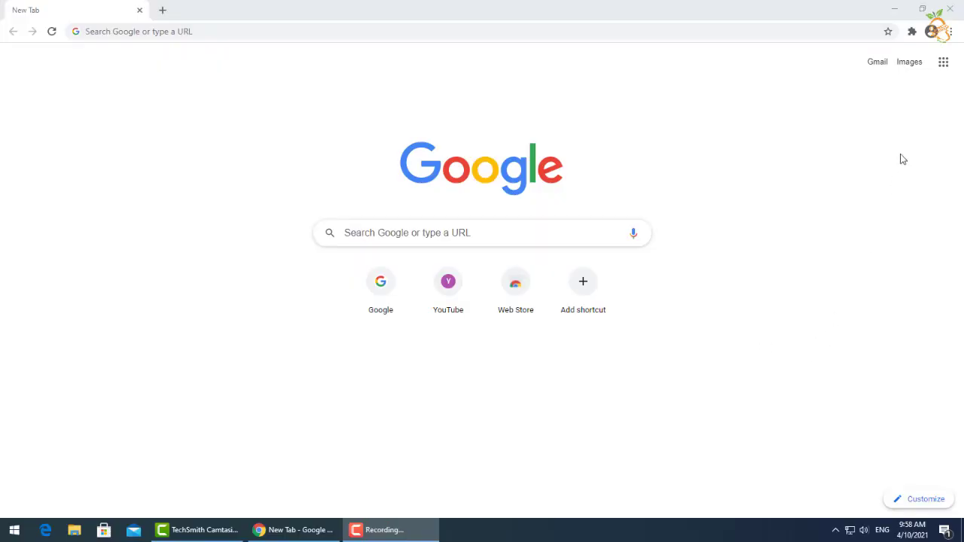
- Switch to Google Chrome, open Clear browsing data in its settings and set the basic time range to Last 7 days
{"action": "left_click", "coordinate": [952, 33]}
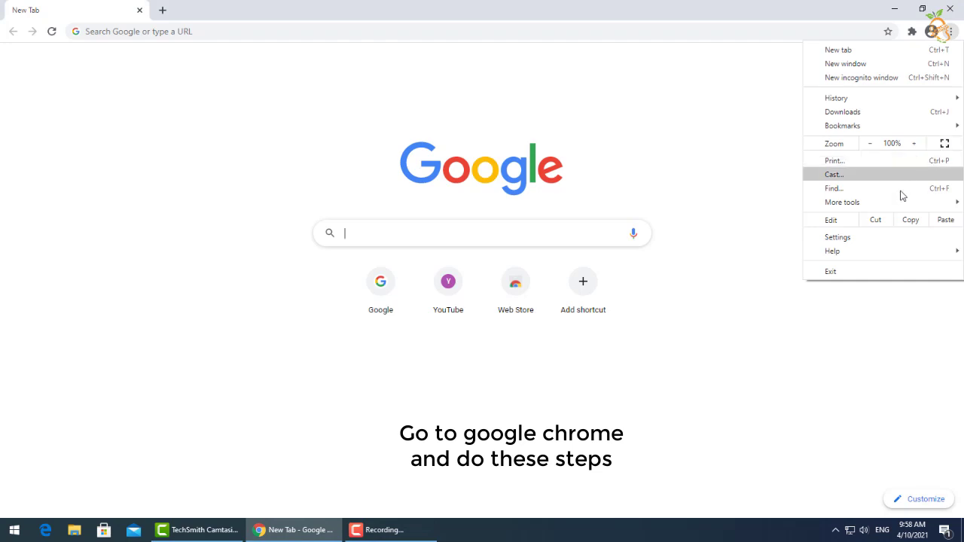
{"action": "left_click", "coordinate": [866, 243]}
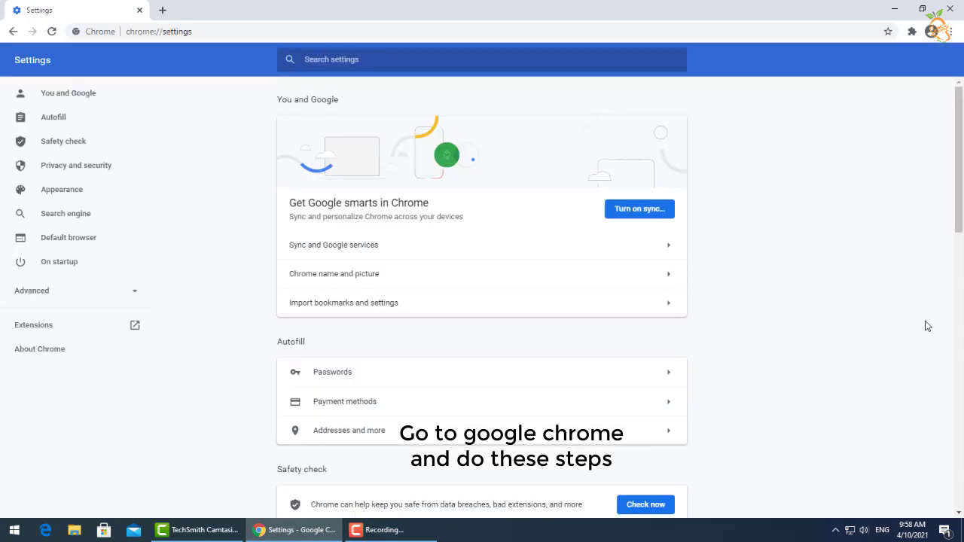
{"action": "scroll", "coordinate": [825, 355], "scroll_direction": "down", "scroll_amount": 3}
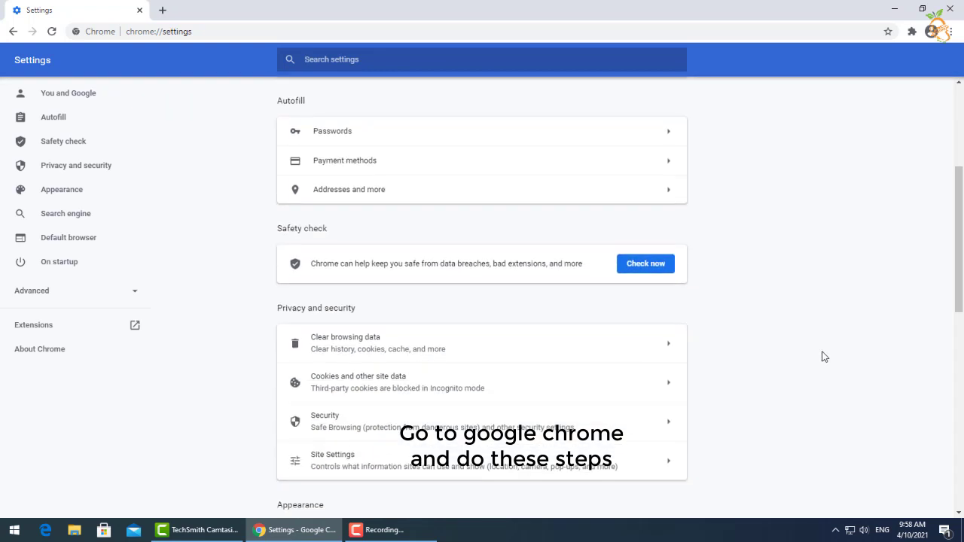
{"action": "left_click", "coordinate": [371, 347]}
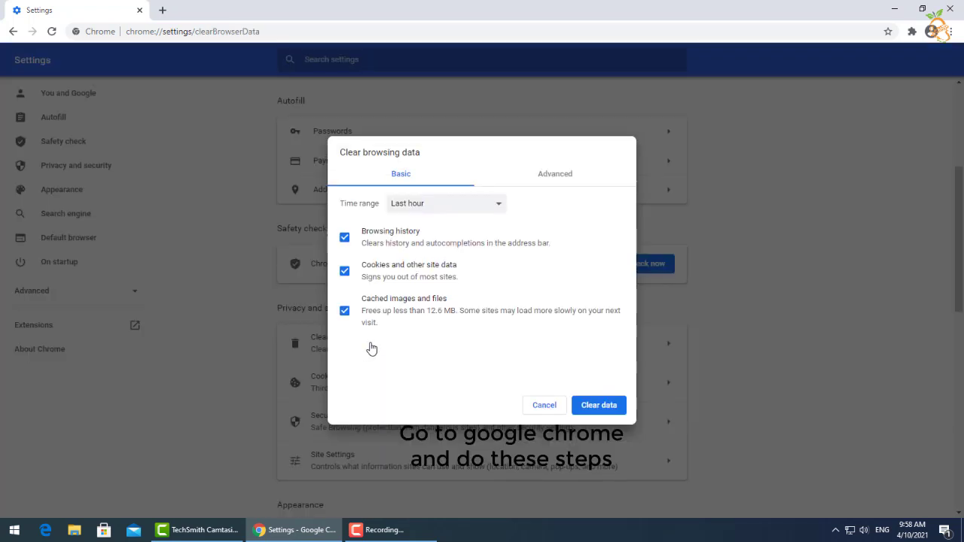
{"action": "left_click", "coordinate": [497, 205]}
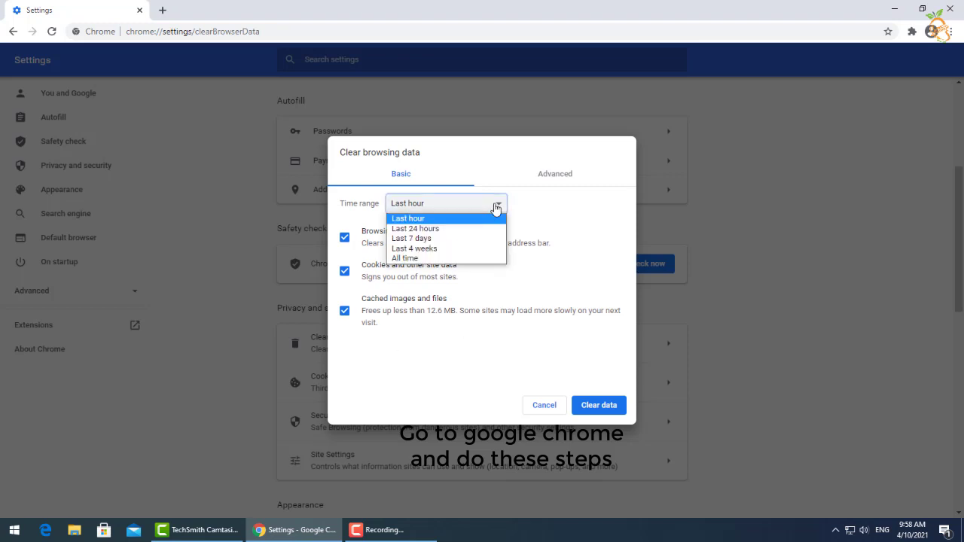
{"action": "left_click", "coordinate": [449, 239]}
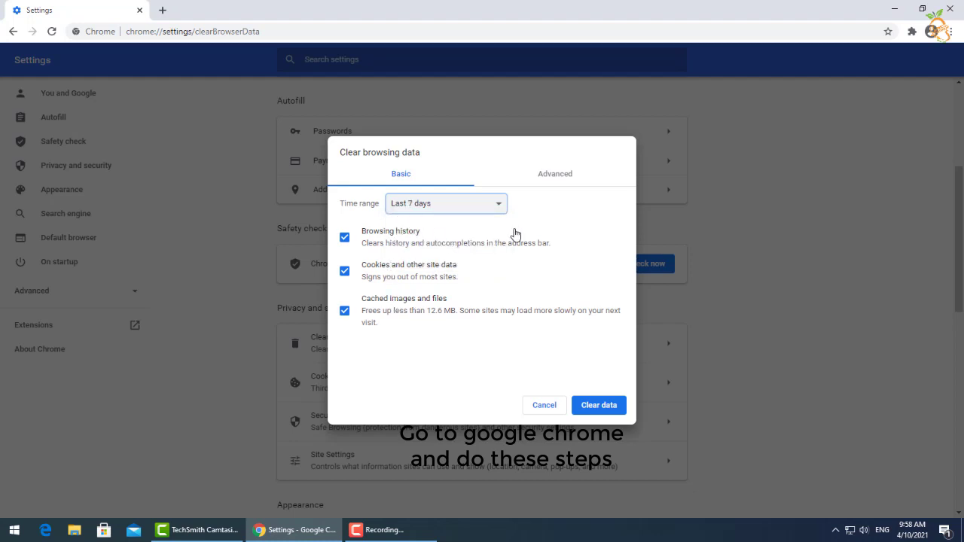
- Clear the last 7 days of data with the advanced options, also including passwords, autofill form data, site settings and hosted app data
{"action": "left_click", "coordinate": [561, 181]}
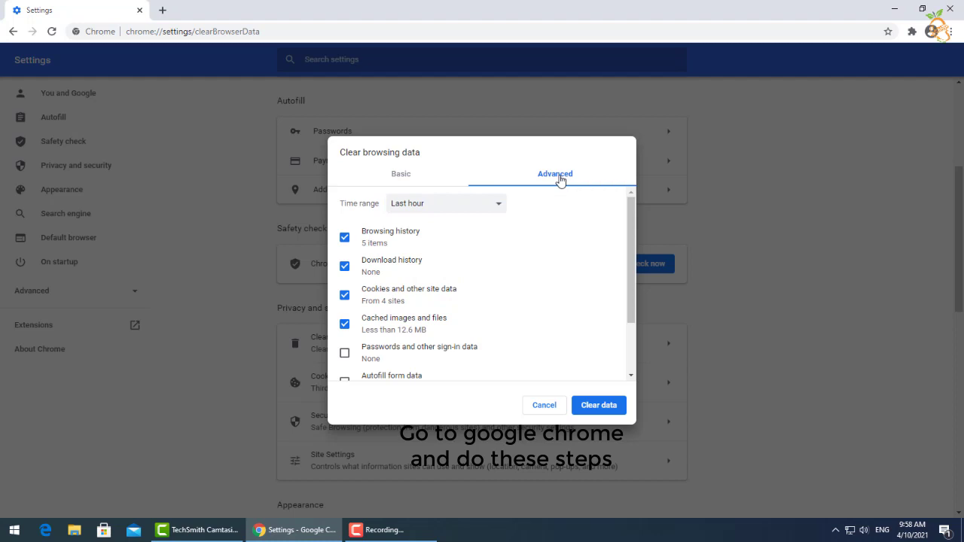
{"action": "left_click", "coordinate": [485, 210]}
{"action": "left_click", "coordinate": [468, 239]}
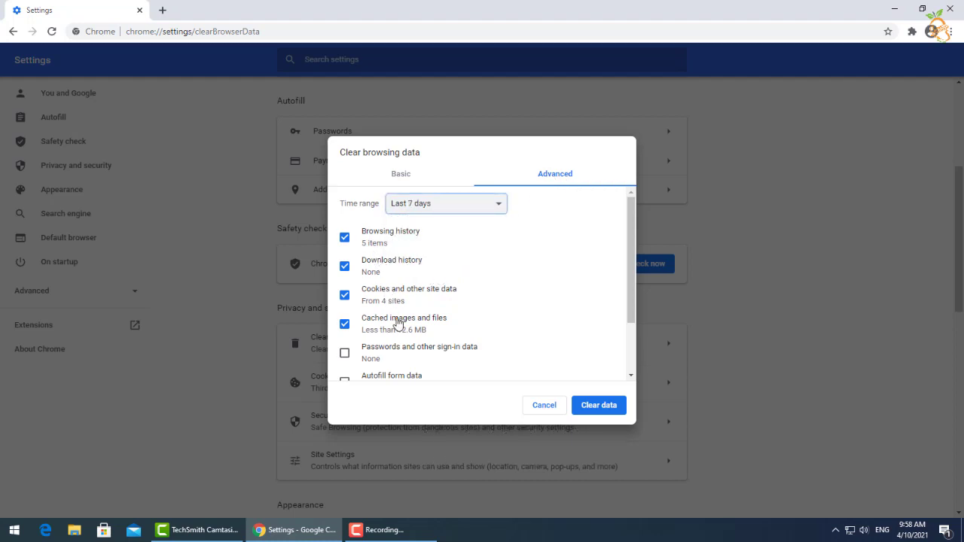
{"action": "left_click", "coordinate": [397, 352]}
{"action": "scroll", "coordinate": [484, 340], "scroll_direction": "down", "scroll_amount": 2}
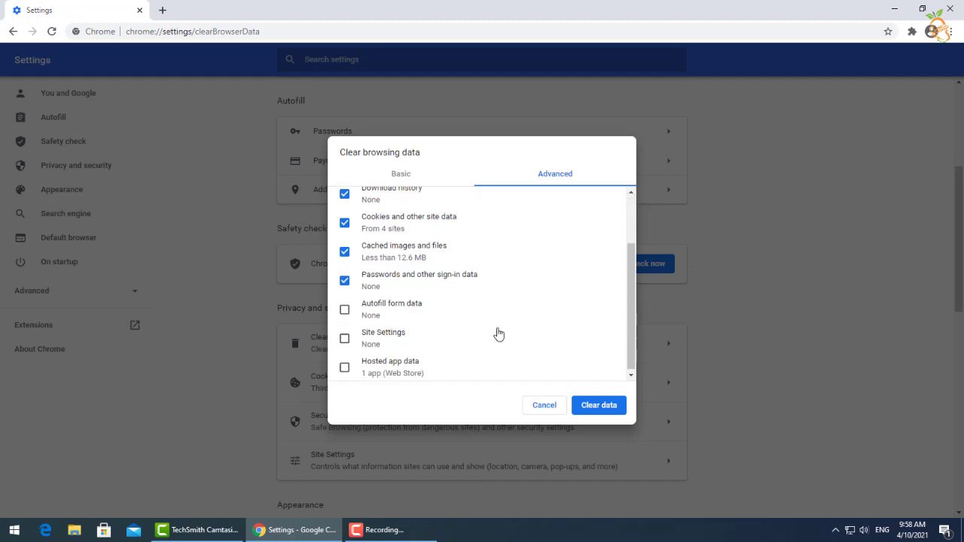
{"action": "left_click", "coordinate": [394, 336]}
{"action": "left_click", "coordinate": [398, 363]}
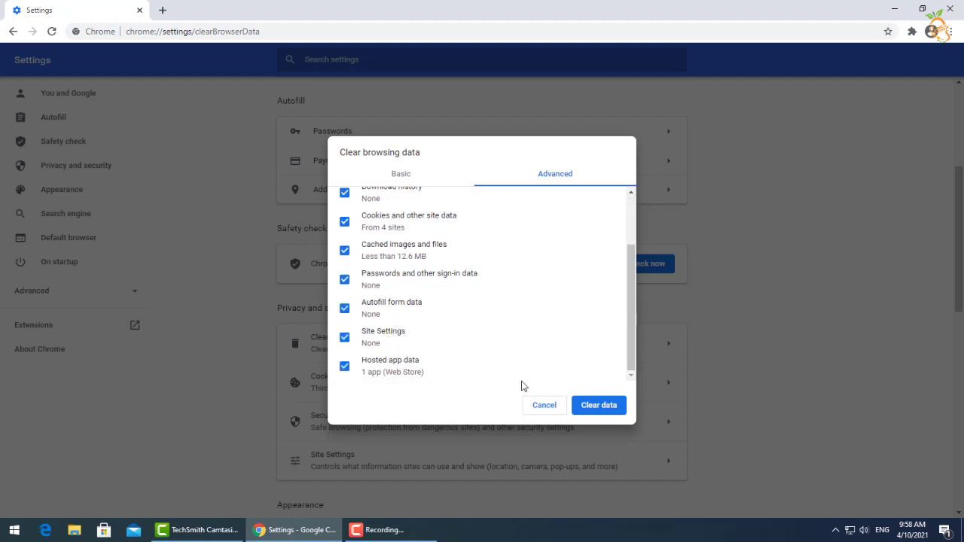
{"action": "left_click", "coordinate": [588, 407]}
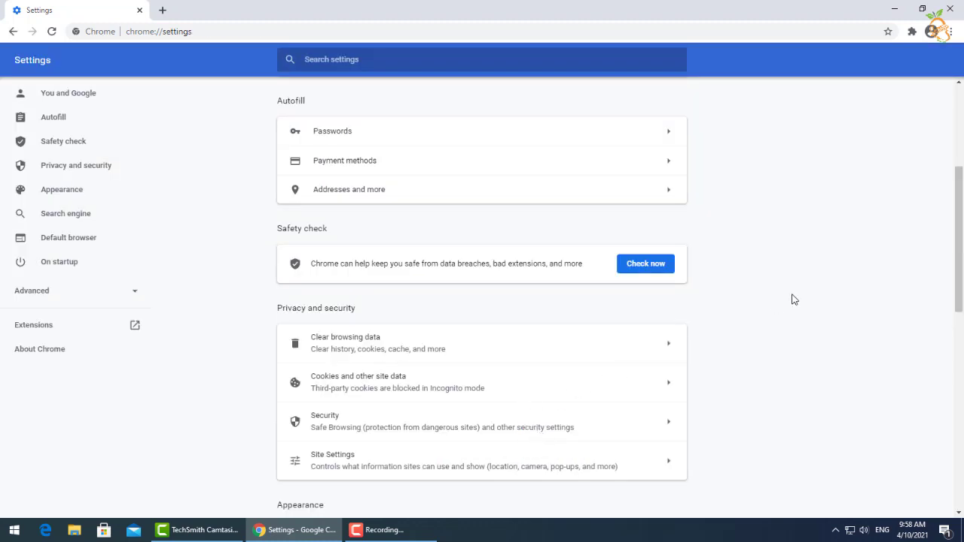
- Open the Cookies and other site data settings and enable clearing cookies and site data when quitting Chrome
{"action": "scroll", "coordinate": [780, 373], "scroll_direction": "down", "scroll_amount": 1}
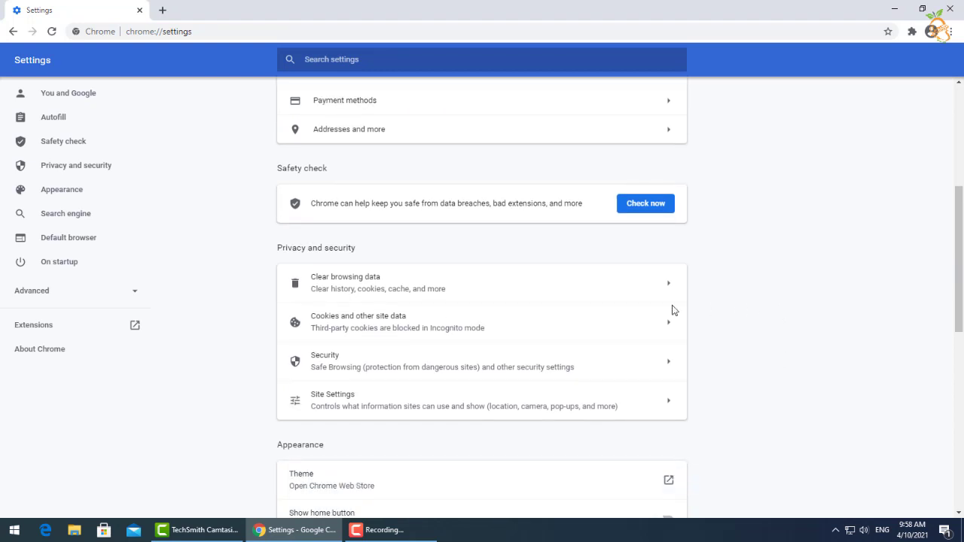
{"action": "left_click", "coordinate": [409, 321]}
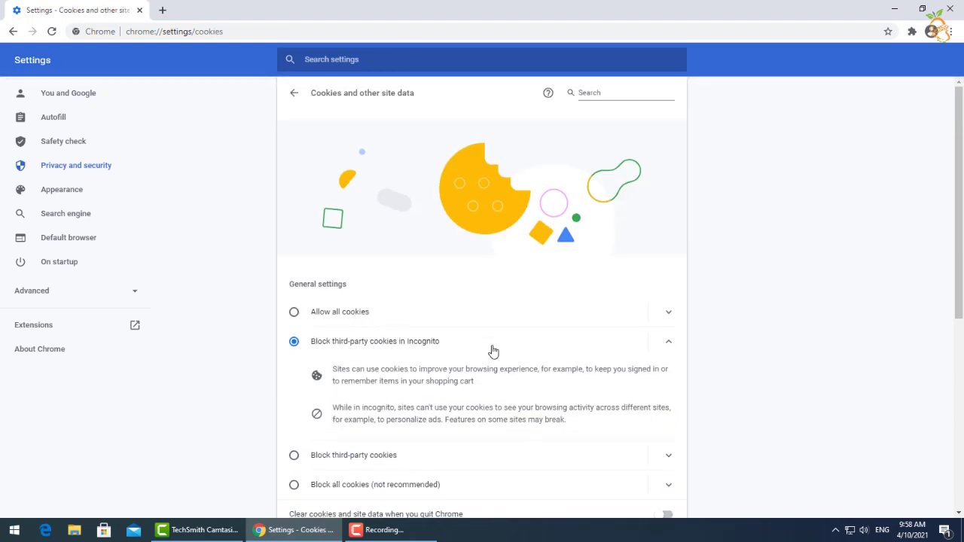
{"action": "scroll", "coordinate": [490, 342], "scroll_direction": "down", "scroll_amount": 2}
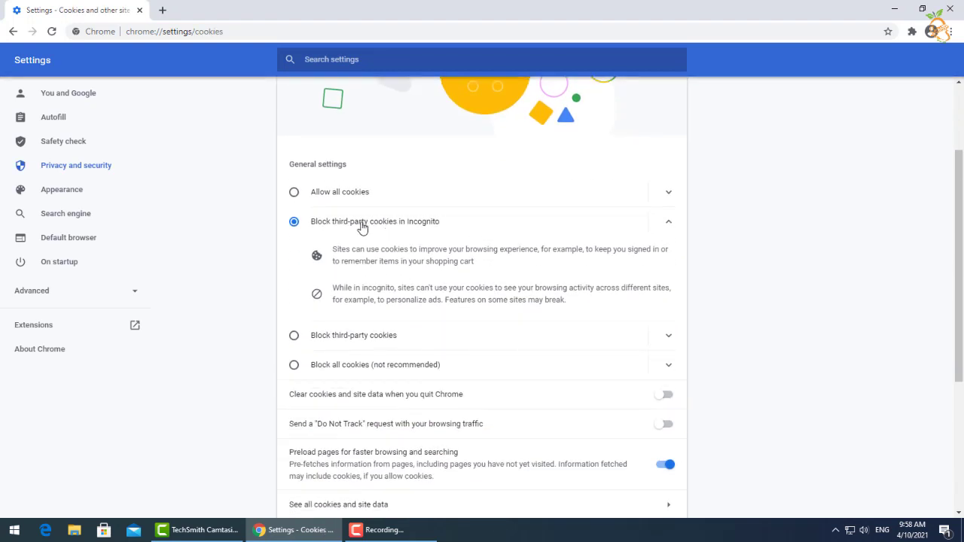
{"action": "scroll", "coordinate": [565, 407], "scroll_direction": "down", "scroll_amount": 2}
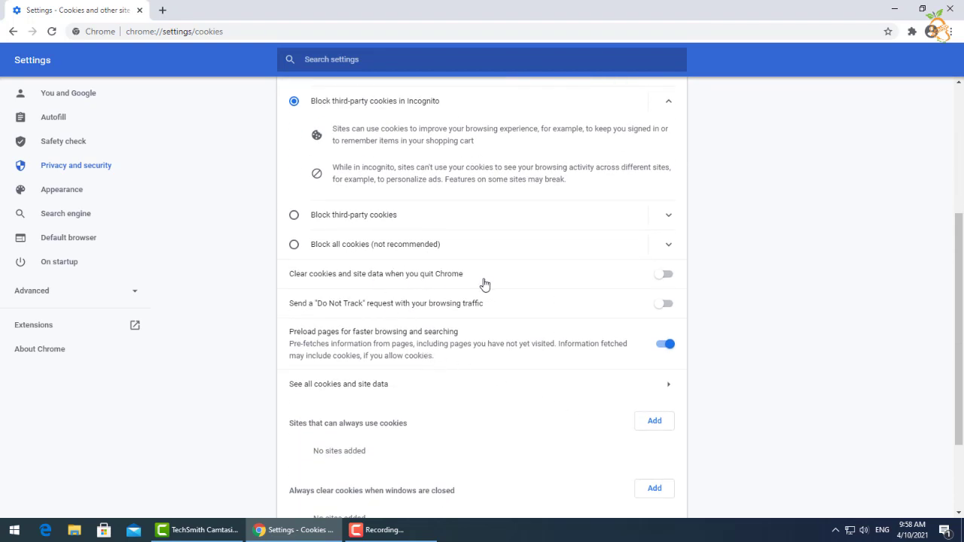
{"action": "left_click", "coordinate": [664, 277]}
- Enable sending a "Do Not Track" request with browsing traffic and review the remaining cookie settings
{"action": "scroll", "coordinate": [443, 323], "scroll_direction": "down", "scroll_amount": 1}
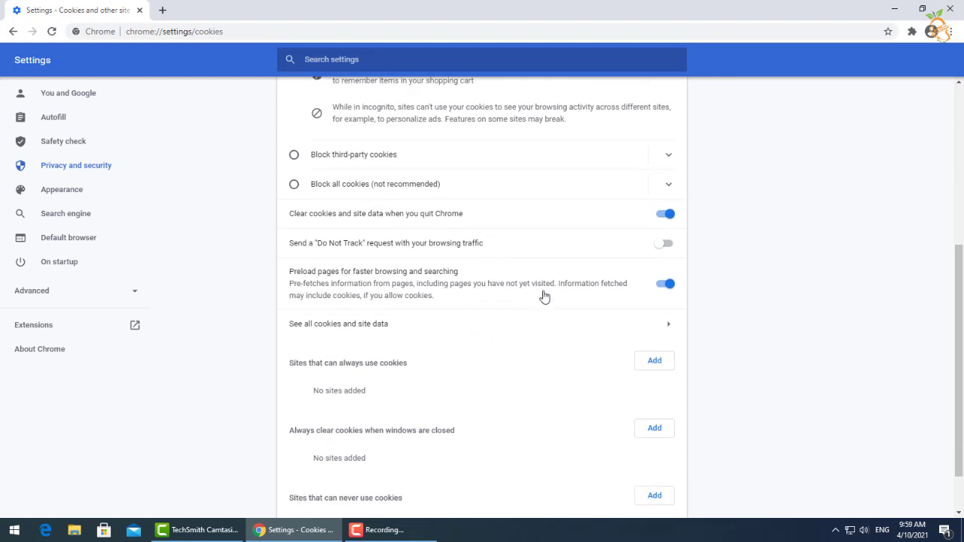
{"action": "left_click", "coordinate": [665, 245]}
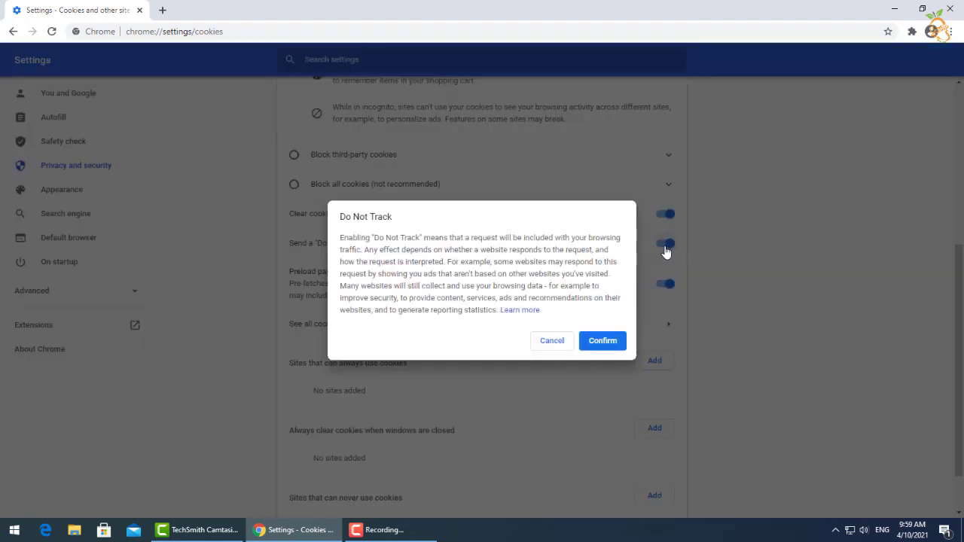
{"action": "left_click", "coordinate": [605, 342]}
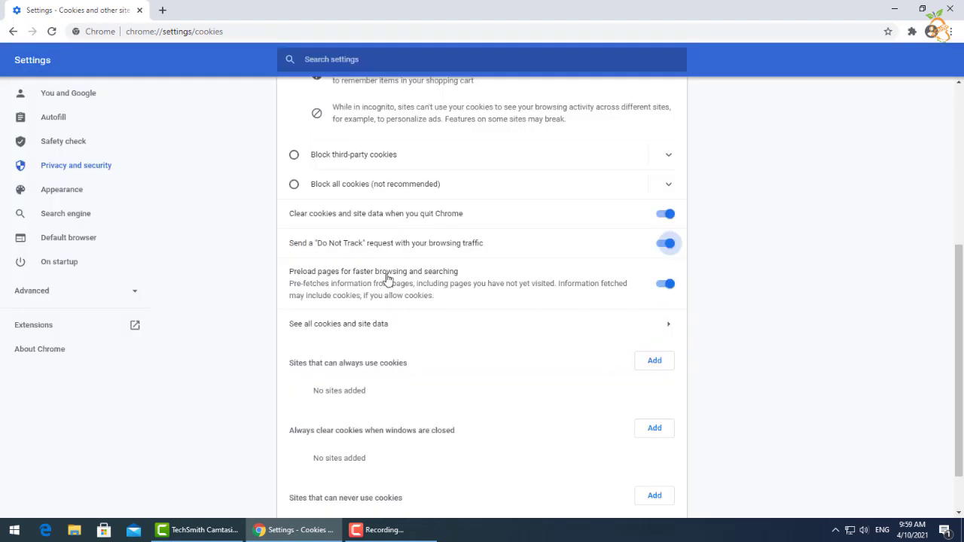
{"action": "scroll", "coordinate": [545, 343], "scroll_direction": "down", "scroll_amount": 1}
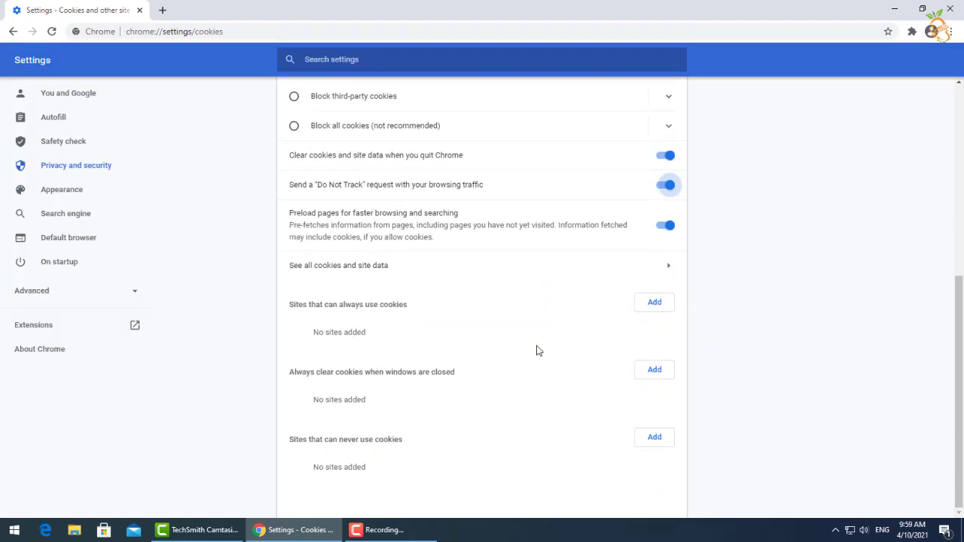
{"action": "scroll", "coordinate": [437, 251], "scroll_direction": "up", "scroll_amount": 5}
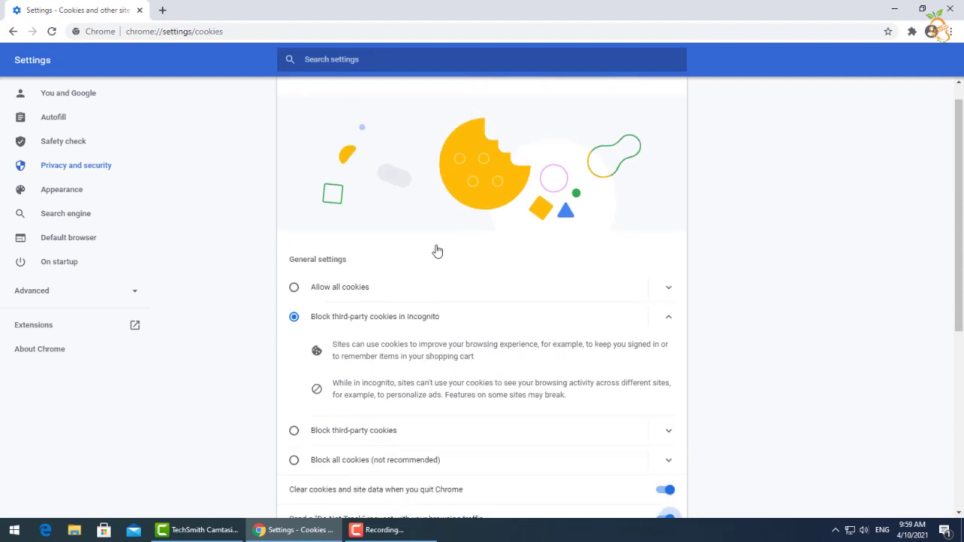
- Open the Security settings and review the Safe Browsing protection levels and the advanced secure DNS options
{"action": "left_click", "coordinate": [294, 94]}
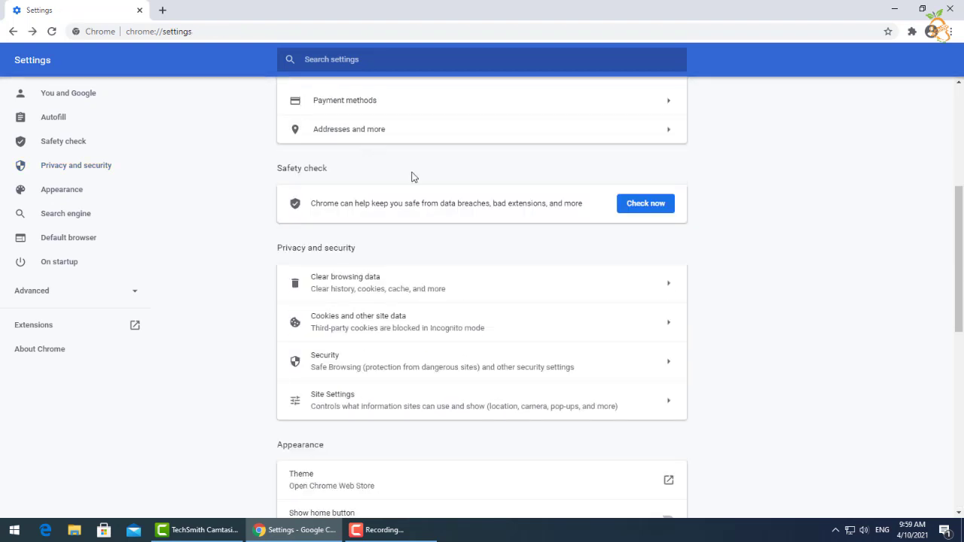
{"action": "left_click", "coordinate": [452, 367]}
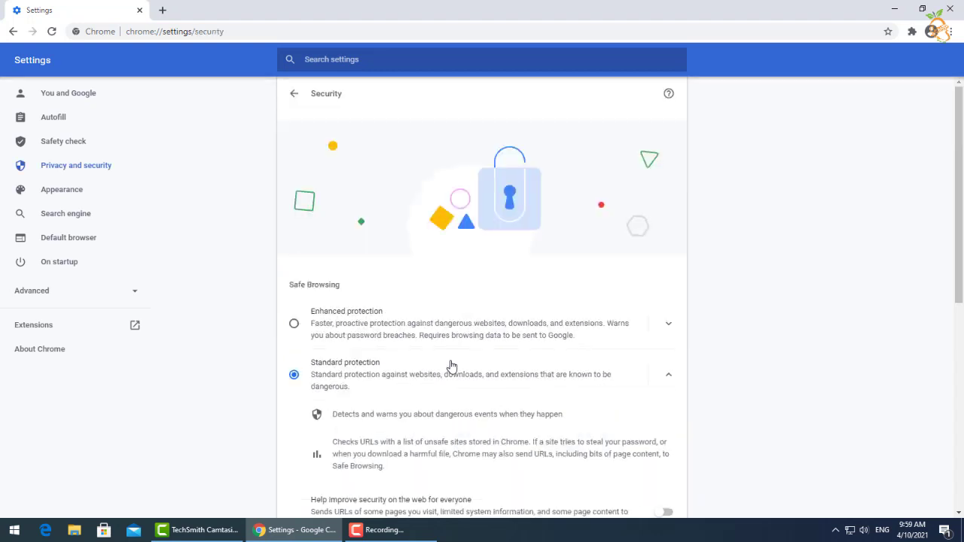
{"action": "scroll", "coordinate": [454, 362], "scroll_direction": "down", "scroll_amount": 2}
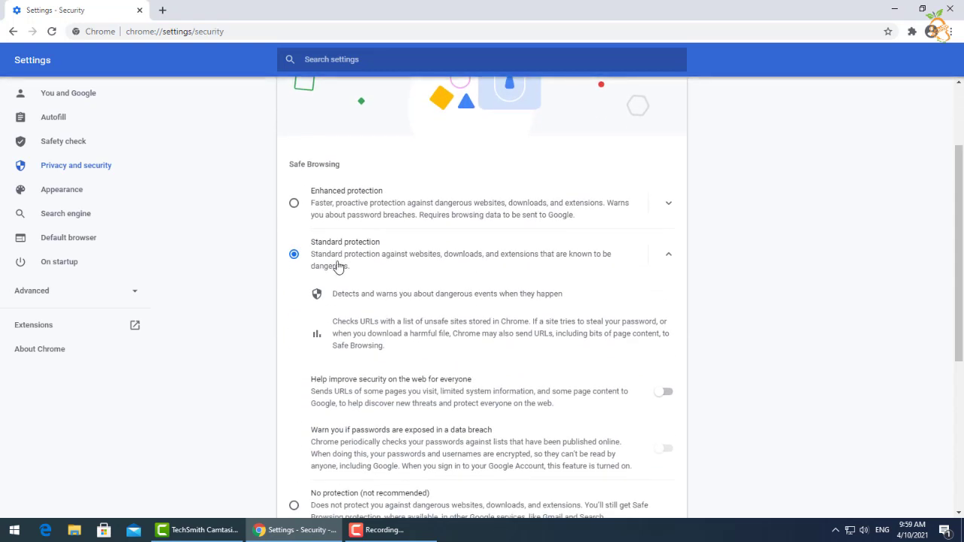
{"action": "scroll", "coordinate": [362, 263], "scroll_direction": "down", "scroll_amount": 4}
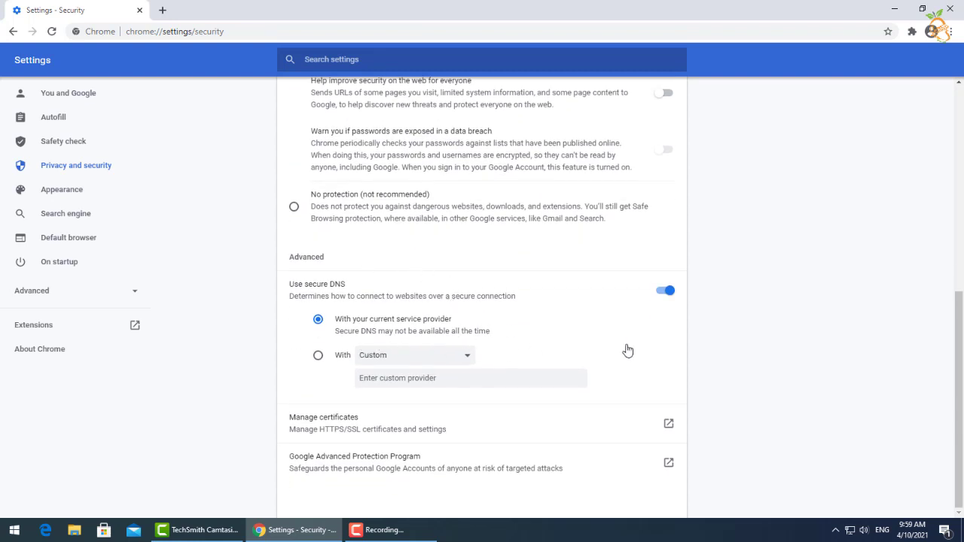
{"action": "scroll", "coordinate": [476, 229], "scroll_direction": "up", "scroll_amount": 7}
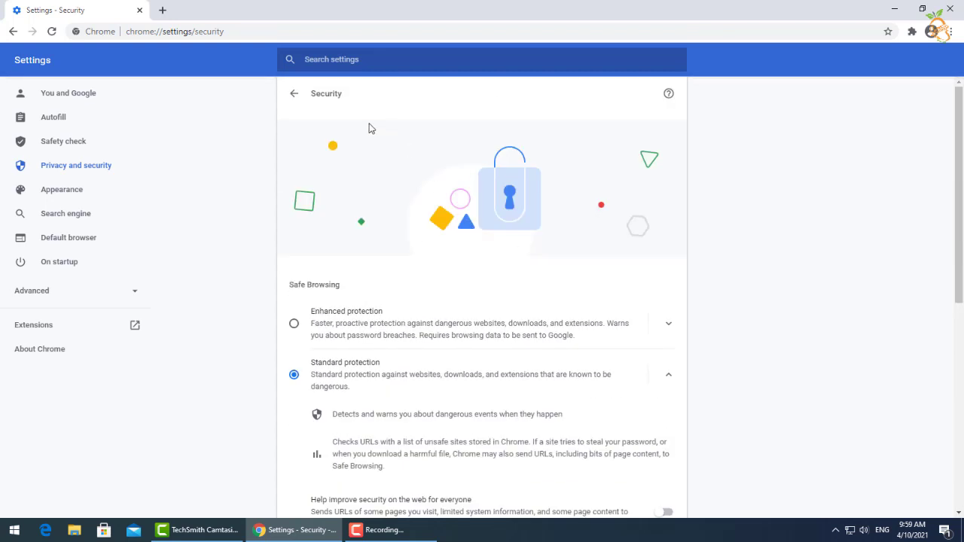
{"action": "left_click", "coordinate": [293, 94]}
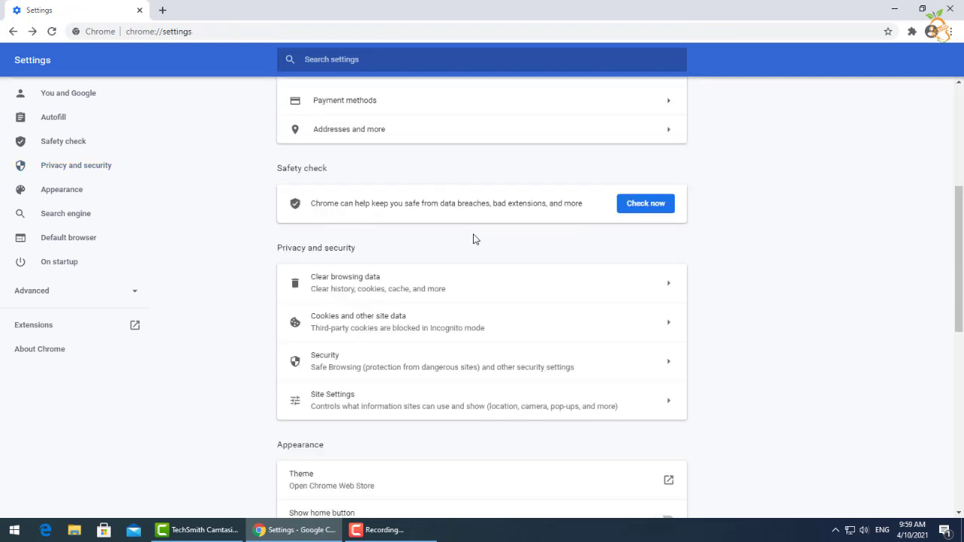
- Open Site Settings and block location access by turning off asking before accessing
{"action": "left_click", "coordinate": [353, 399]}
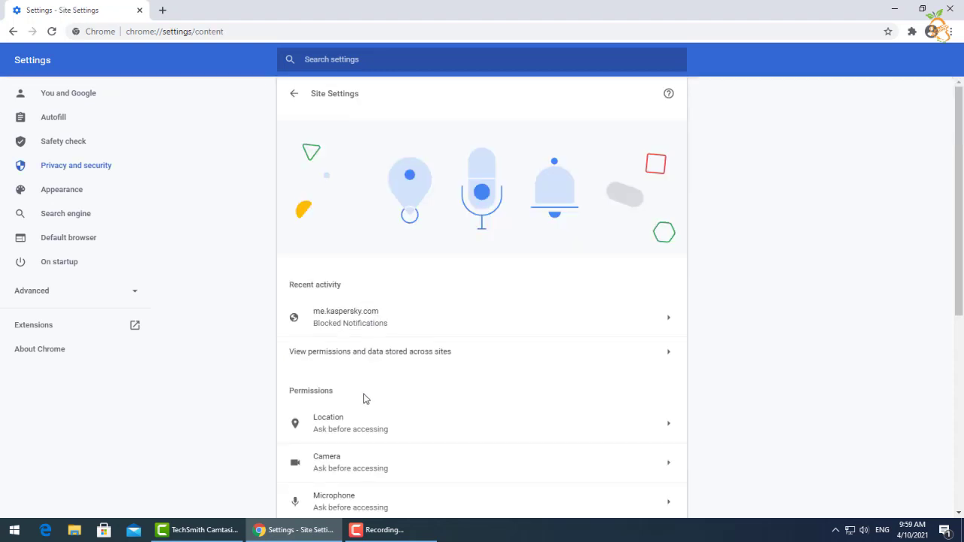
{"action": "scroll", "coordinate": [379, 388], "scroll_direction": "down", "scroll_amount": 4}
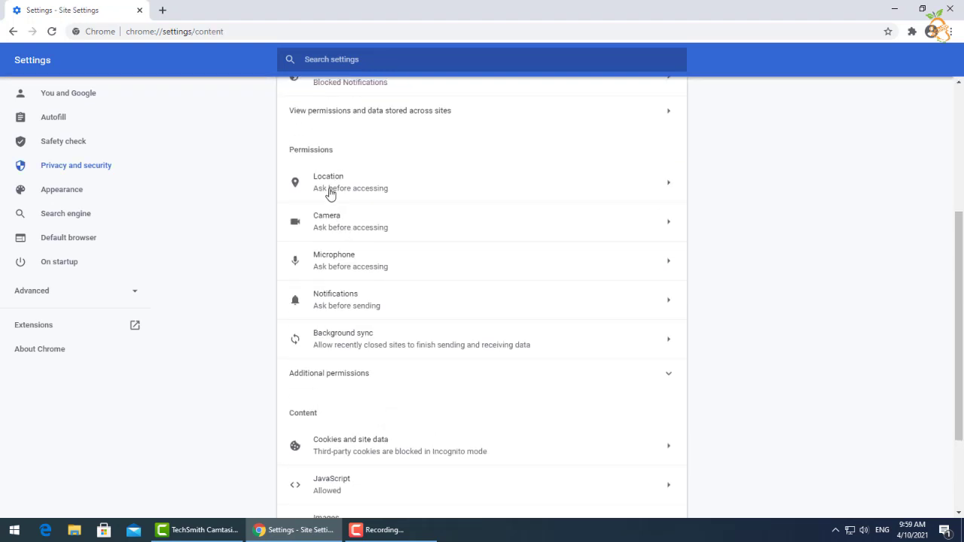
{"action": "left_click", "coordinate": [327, 189]}
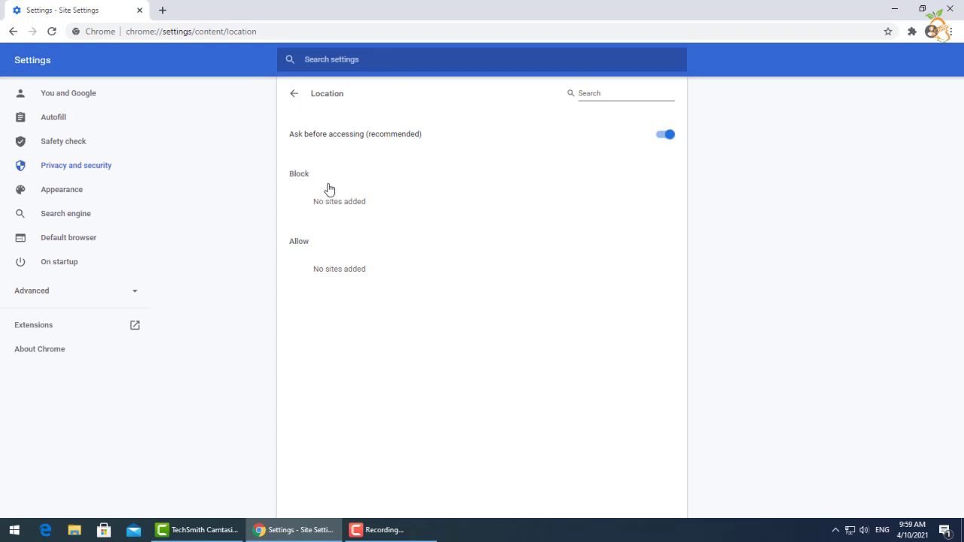
{"action": "left_click", "coordinate": [664, 136]}
{"action": "left_click", "coordinate": [294, 95]}
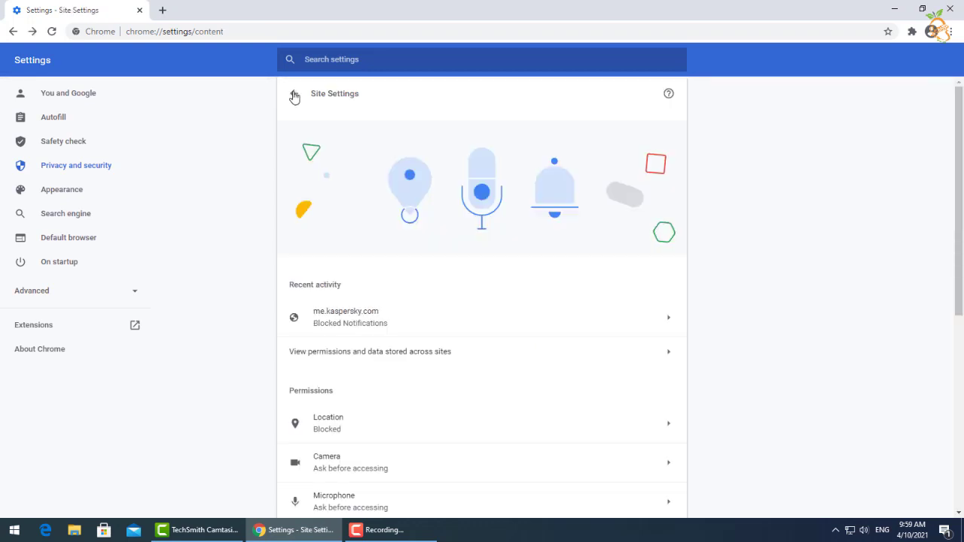
- Block camera access for all sites by turning off asking before accessing in the camera permission
{"action": "scroll", "coordinate": [392, 226], "scroll_direction": "down", "scroll_amount": 2}
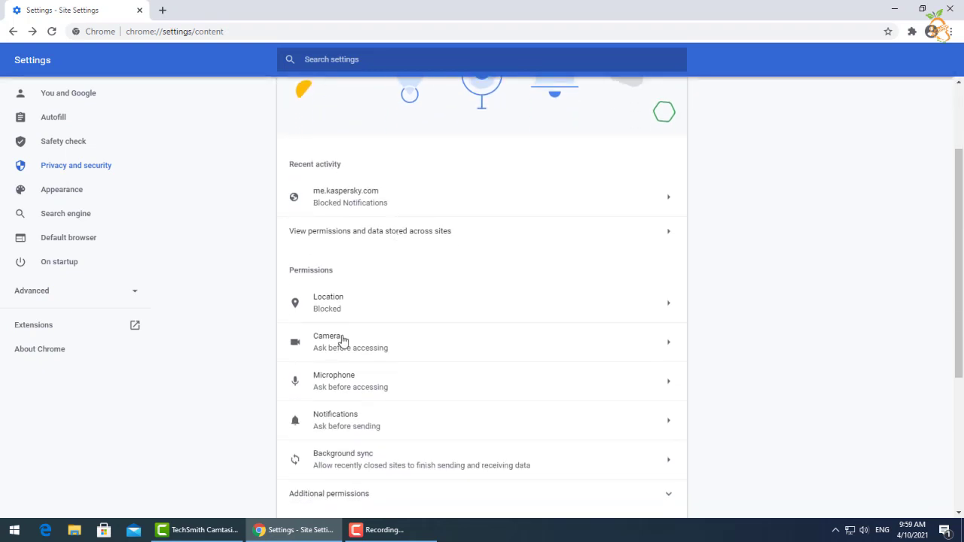
{"action": "left_click", "coordinate": [343, 341]}
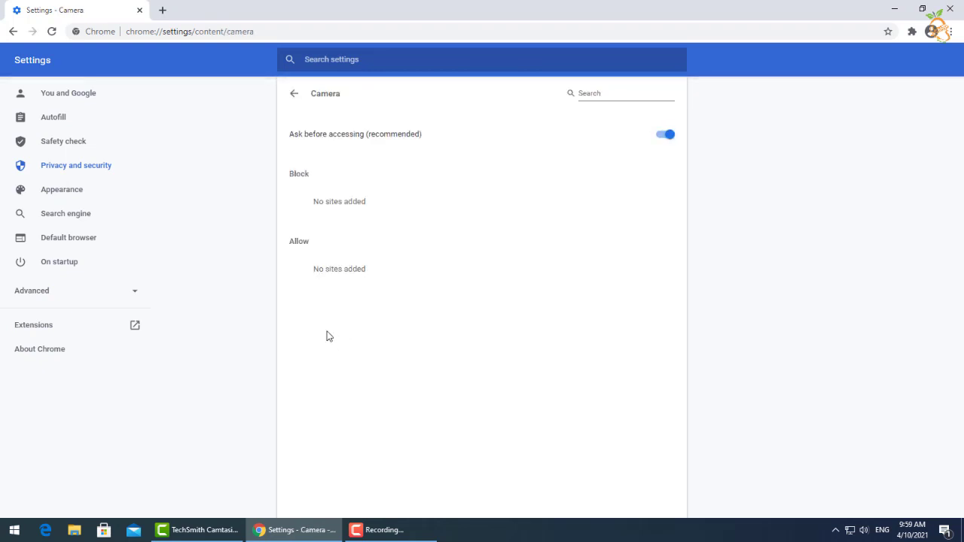
{"action": "left_click", "coordinate": [664, 137]}
{"action": "left_click", "coordinate": [295, 94]}
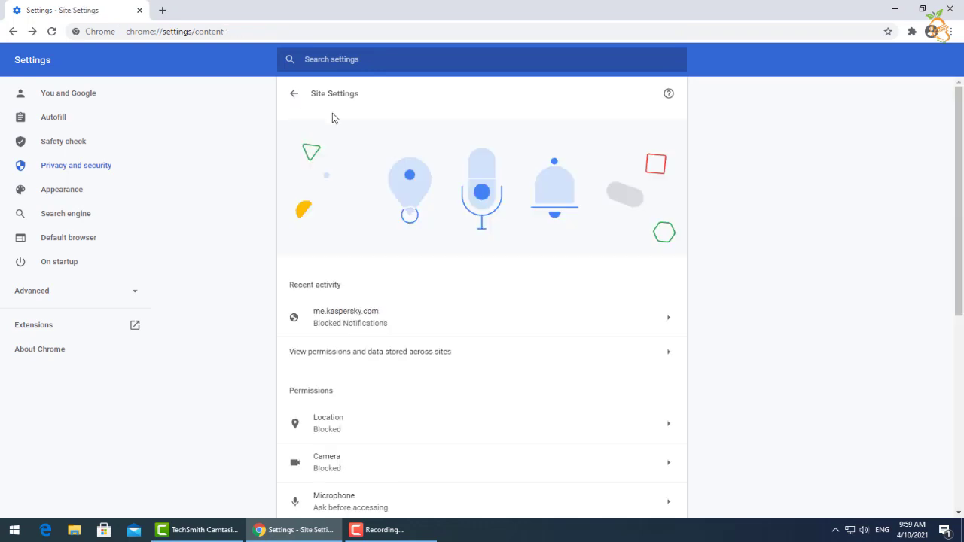
- Check the Pop-ups and redirects setting among the site content settings and return to the main settings page
{"action": "scroll", "coordinate": [418, 262], "scroll_direction": "down", "scroll_amount": 2}
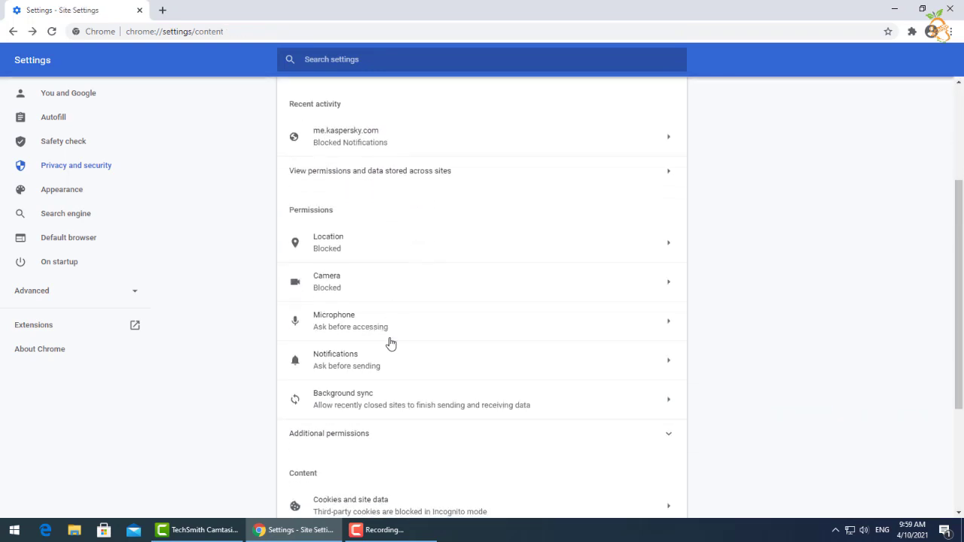
{"action": "scroll", "coordinate": [389, 342], "scroll_direction": "down", "scroll_amount": 2}
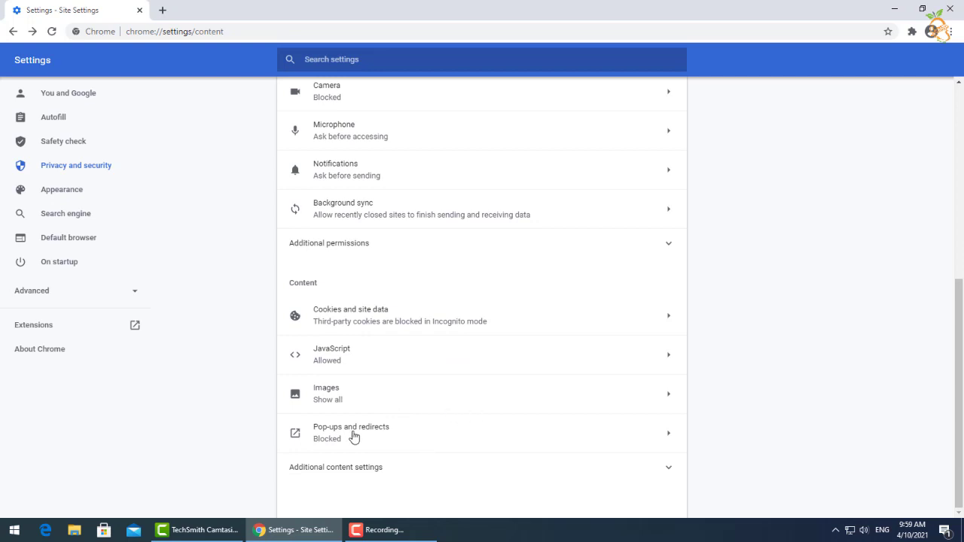
{"action": "left_click", "coordinate": [353, 437]}
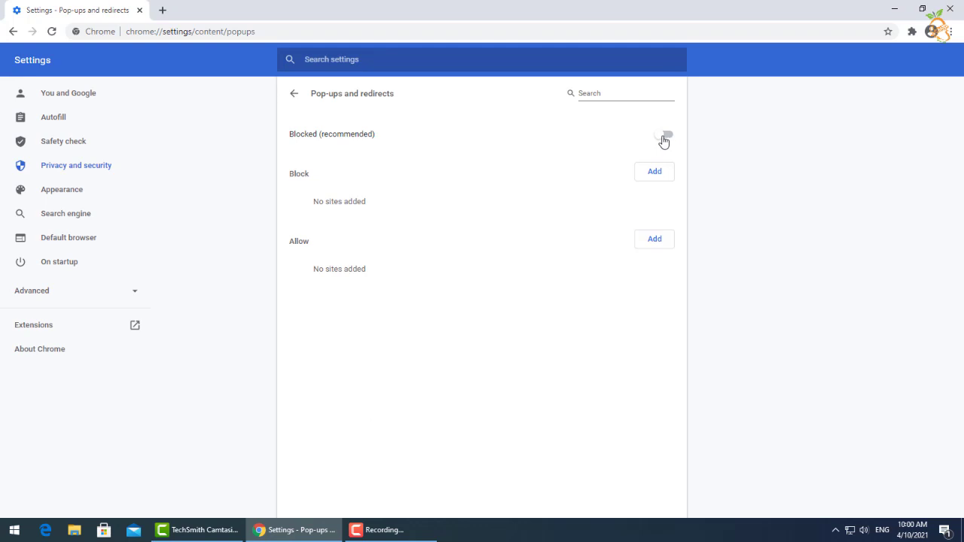
{"action": "left_click", "coordinate": [295, 95]}
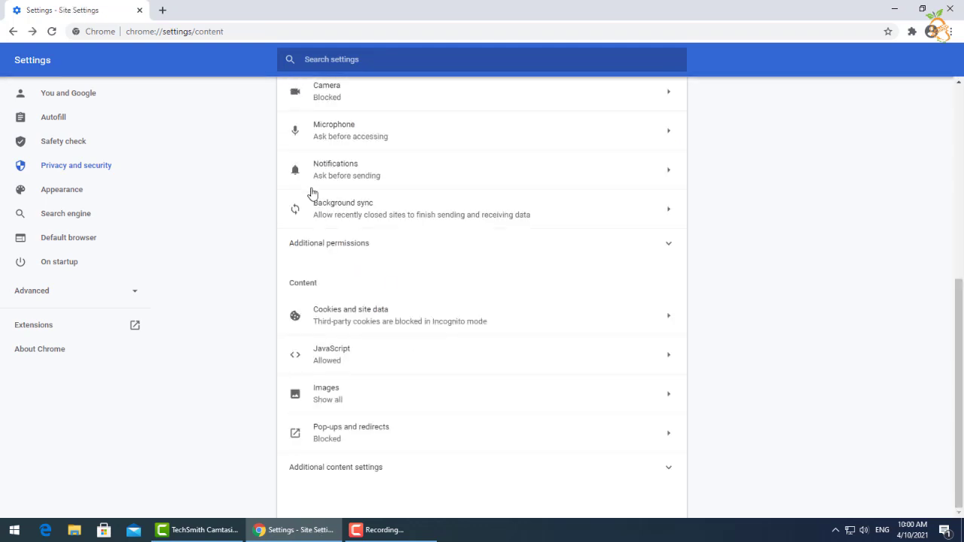
{"action": "scroll", "coordinate": [306, 143], "scroll_direction": "up", "scroll_amount": 5}
{"action": "left_click", "coordinate": [295, 85]}
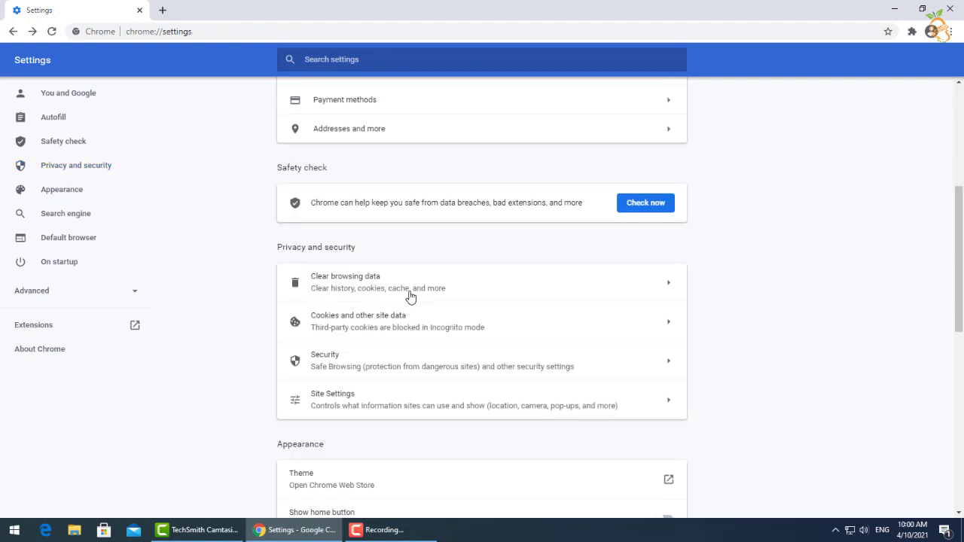
- Review the Appearance, Search engine, Default browser and On startup sections of the settings
{"action": "scroll", "coordinate": [409, 297], "scroll_direction": "down", "scroll_amount": 3}
{"action": "scroll", "coordinate": [410, 297], "scroll_direction": "down", "scroll_amount": 2}
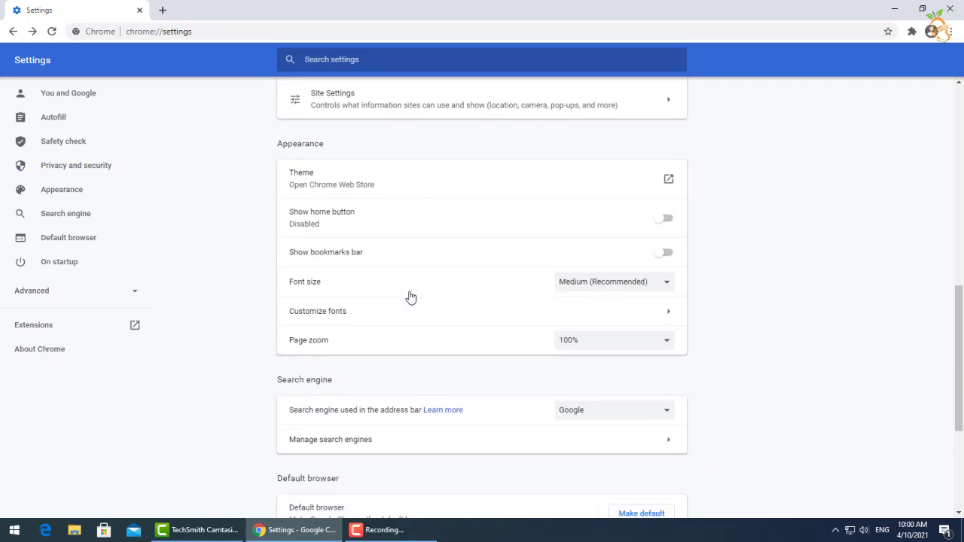
{"action": "scroll", "coordinate": [411, 297], "scroll_direction": "down", "scroll_amount": 2}
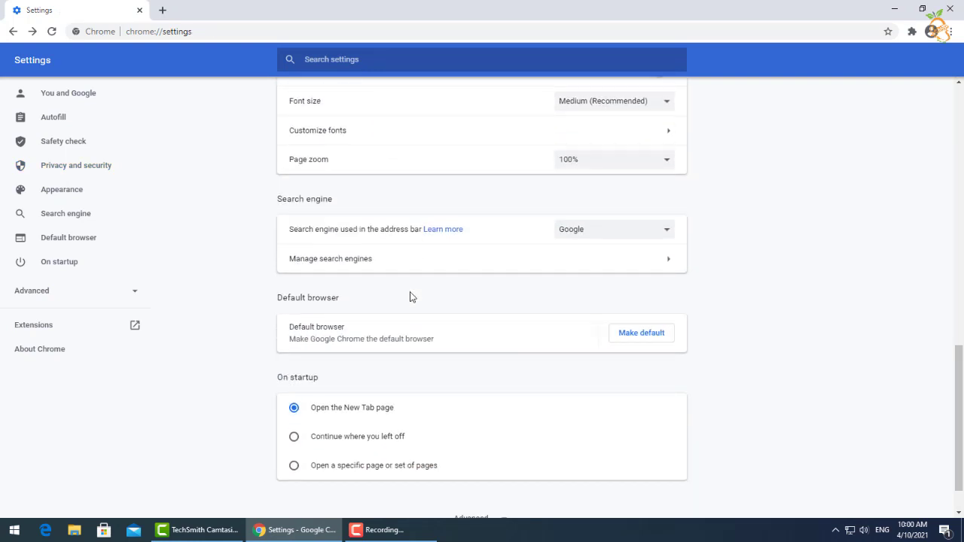
{"action": "scroll", "coordinate": [410, 297], "scroll_direction": "down", "scroll_amount": 1}
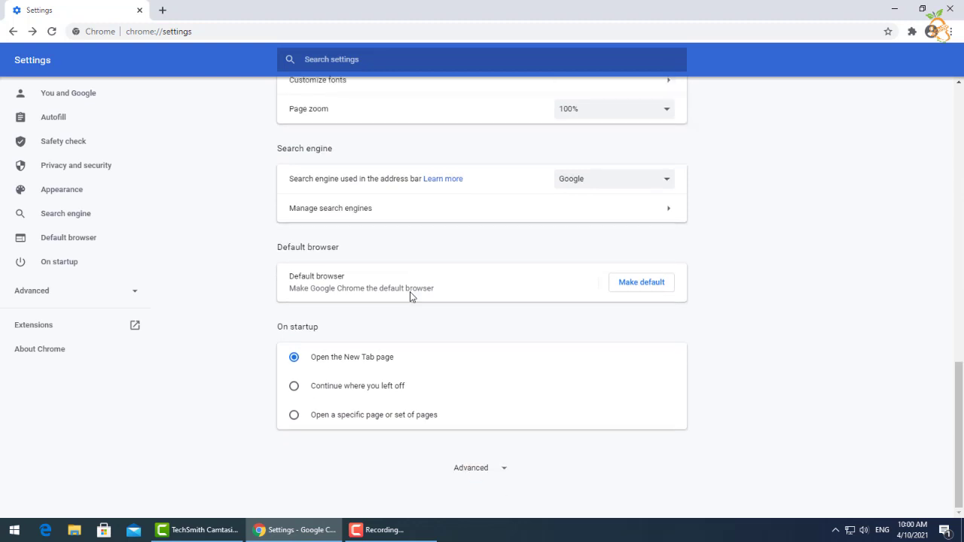
{"action": "scroll", "coordinate": [411, 292], "scroll_direction": "up", "scroll_amount": 1}
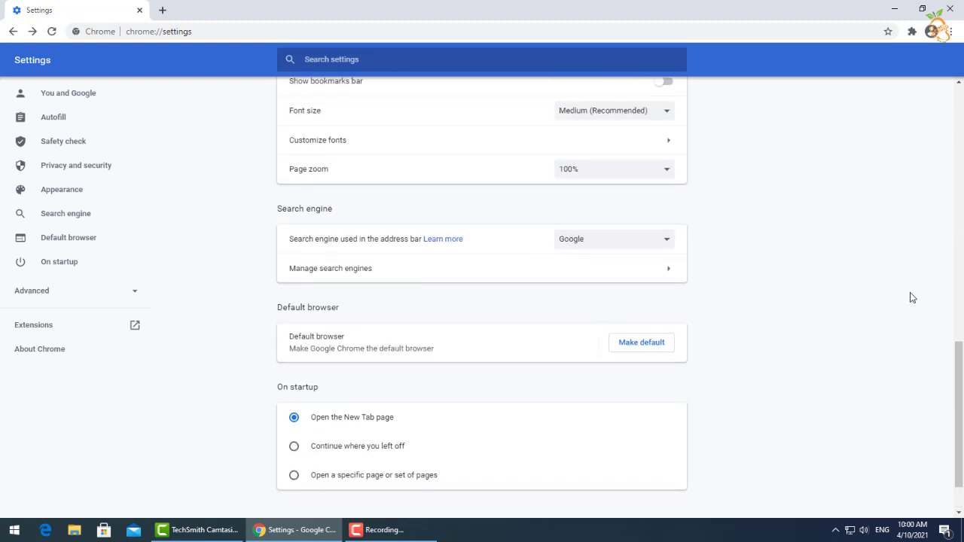
{"action": "left_click_drag", "start_coordinate": [960, 380], "coordinate": [962, 121]}
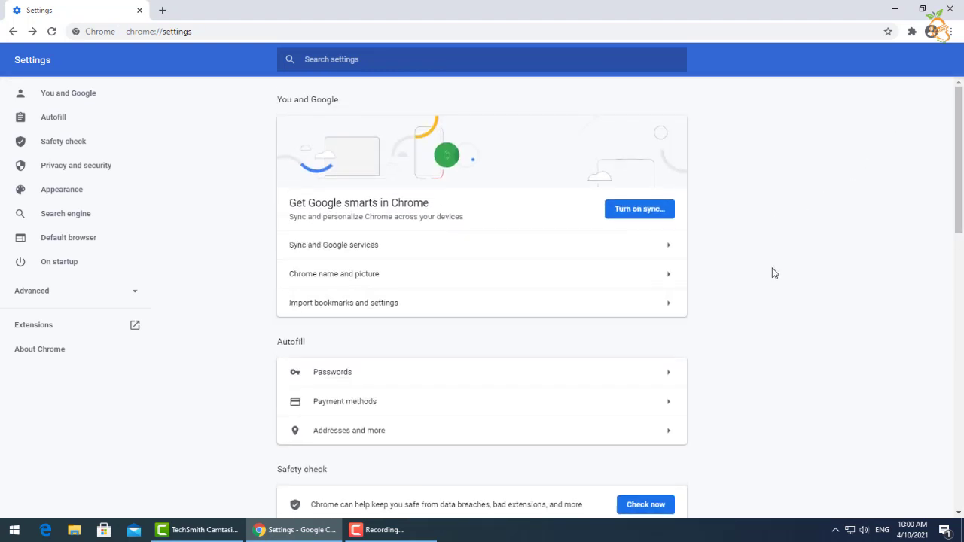
- Examine the Sync and Google services options and return to the main settings page
{"action": "left_click", "coordinate": [330, 245]}
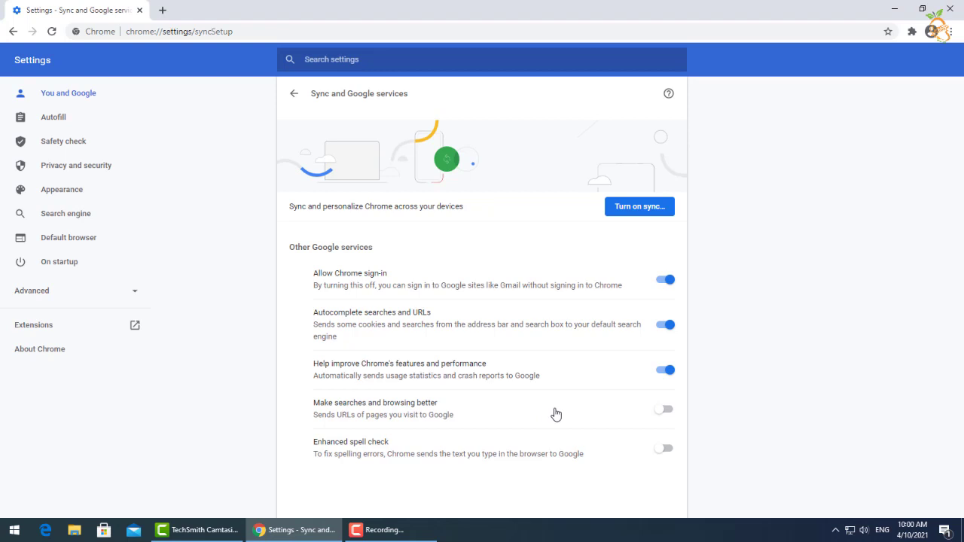
{"action": "left_click", "coordinate": [293, 94]}
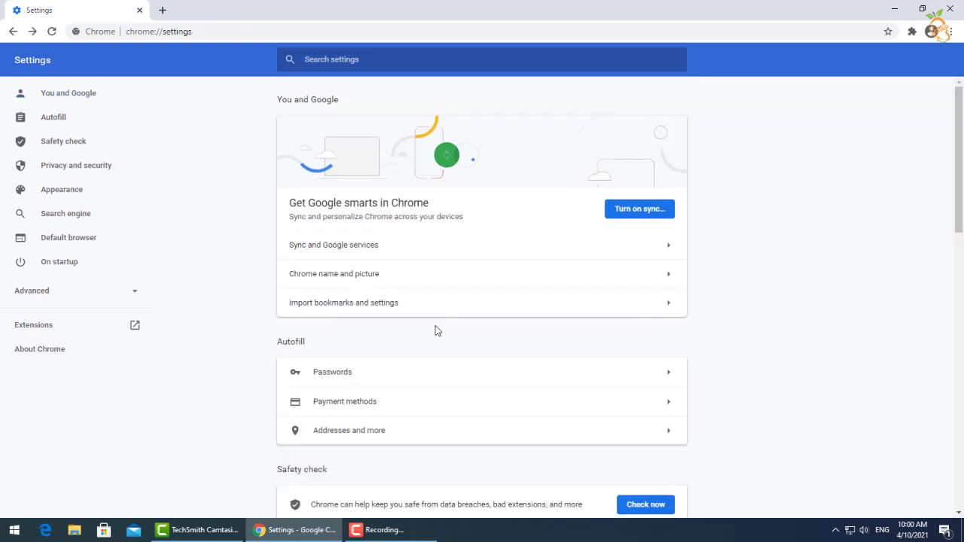
{"action": "scroll", "coordinate": [438, 332], "scroll_direction": "down", "scroll_amount": 1}
{"action": "scroll", "coordinate": [437, 329], "scroll_direction": "up", "scroll_amount": 1}
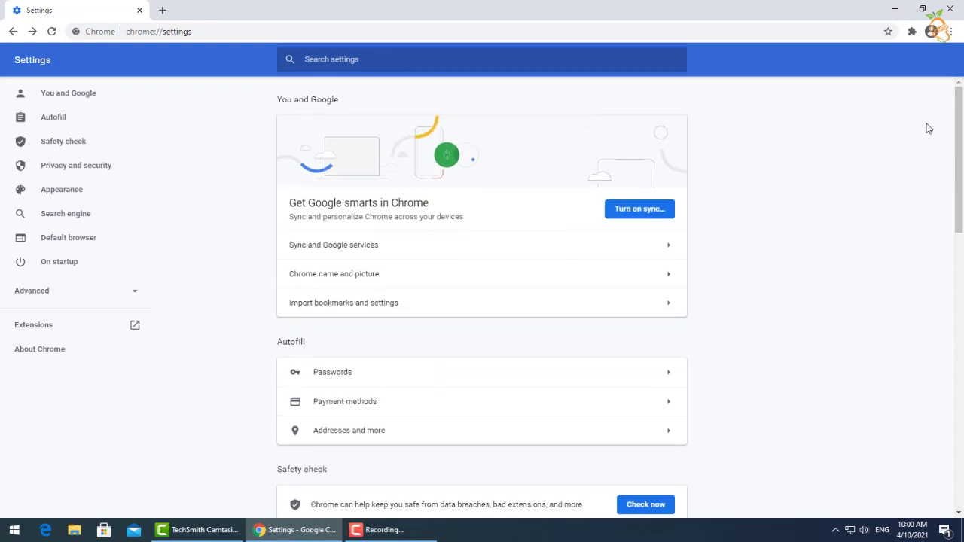
- Open the Extensions page and remove the Tabby Cat extension without reporting abuse
{"action": "left_click", "coordinate": [951, 33]}
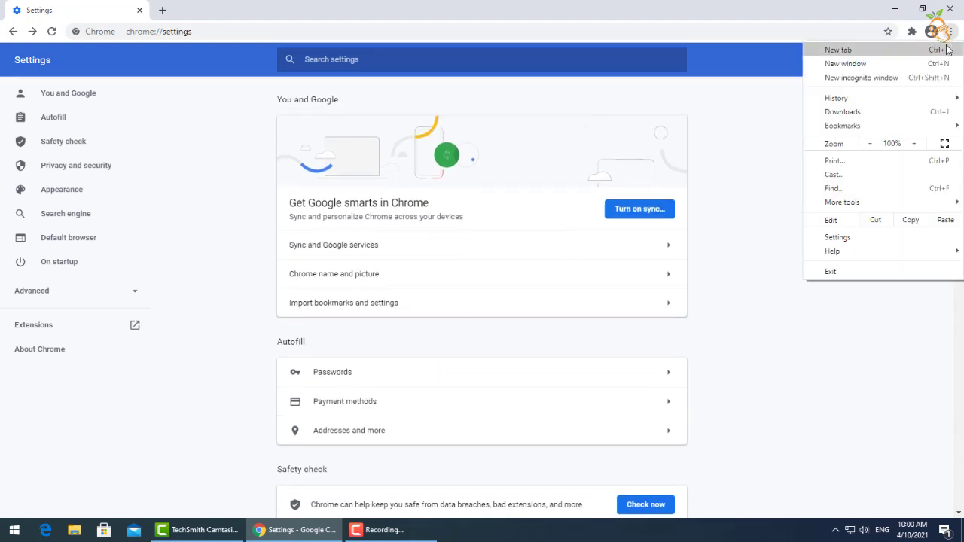
{"action": "mouse_move", "coordinate": [893, 205]}
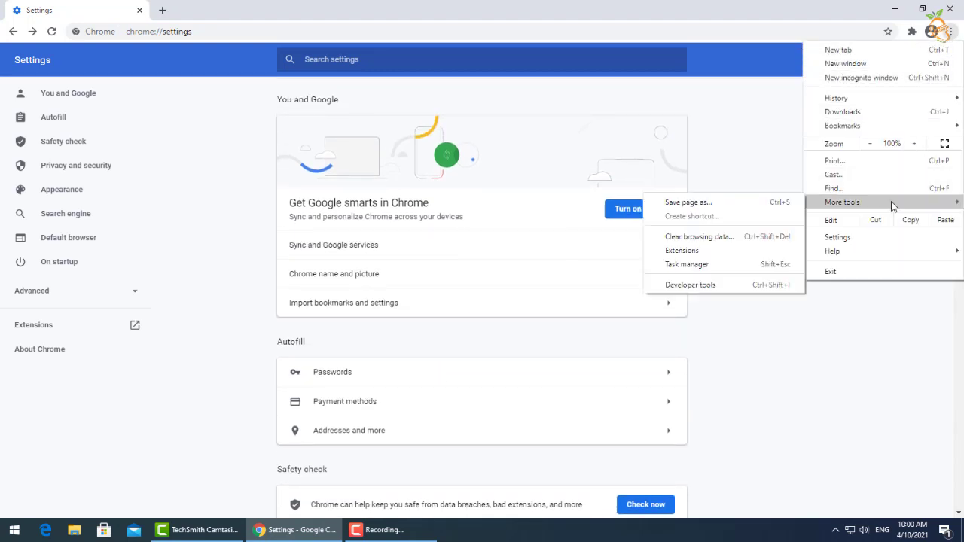
{"action": "left_click", "coordinate": [694, 258]}
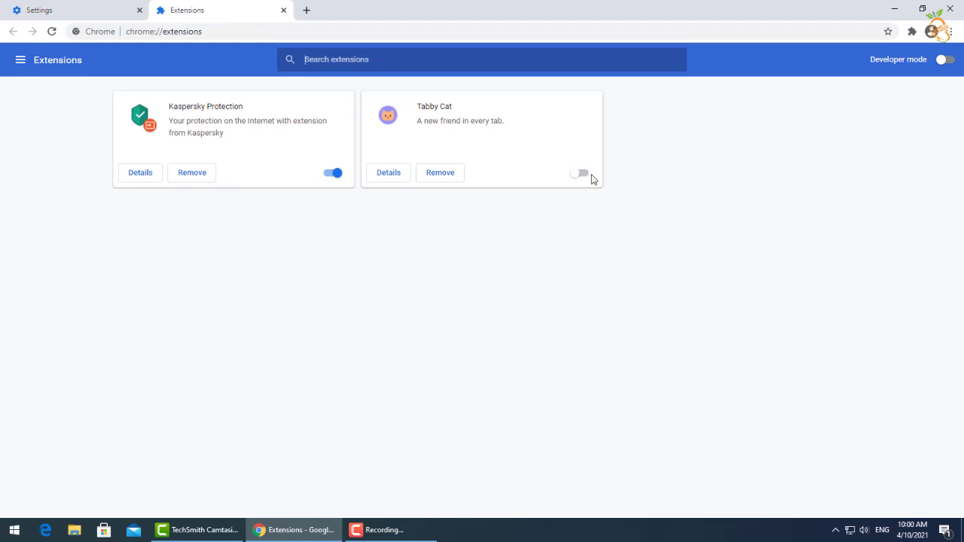
{"action": "left_click", "coordinate": [440, 176]}
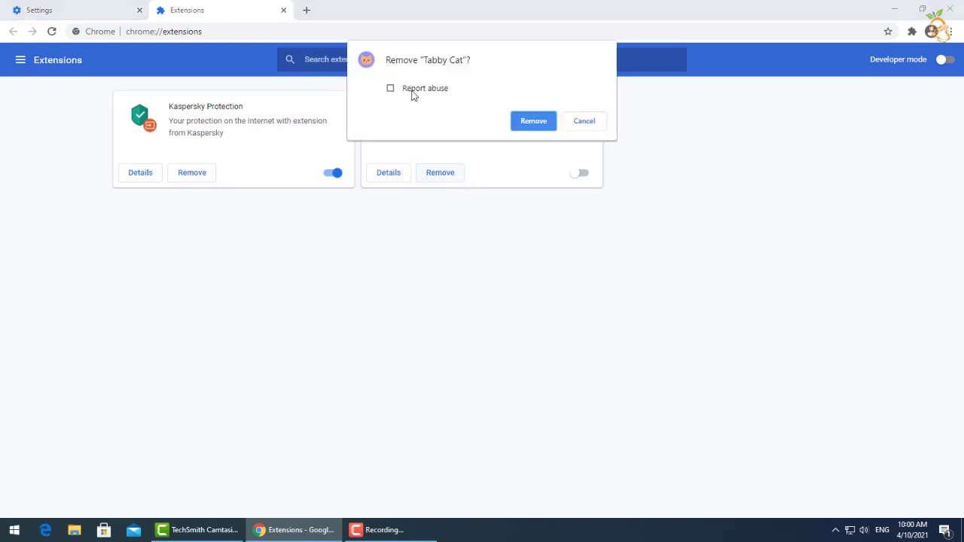
{"action": "left_click", "coordinate": [536, 121]}
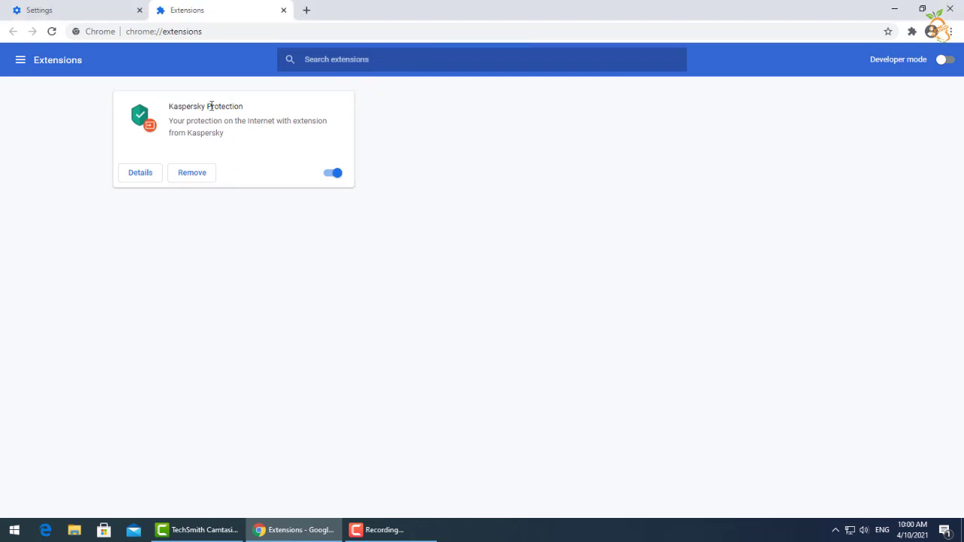
- Turn the Kaspersky Protection extension off and back on twice
{"action": "left_click", "coordinate": [331, 174]}
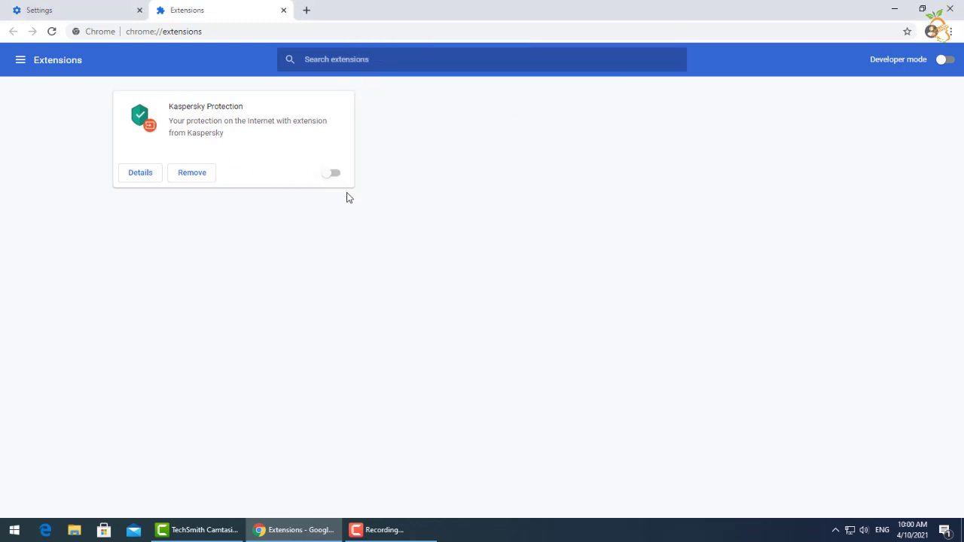
{"action": "left_click", "coordinate": [336, 175]}
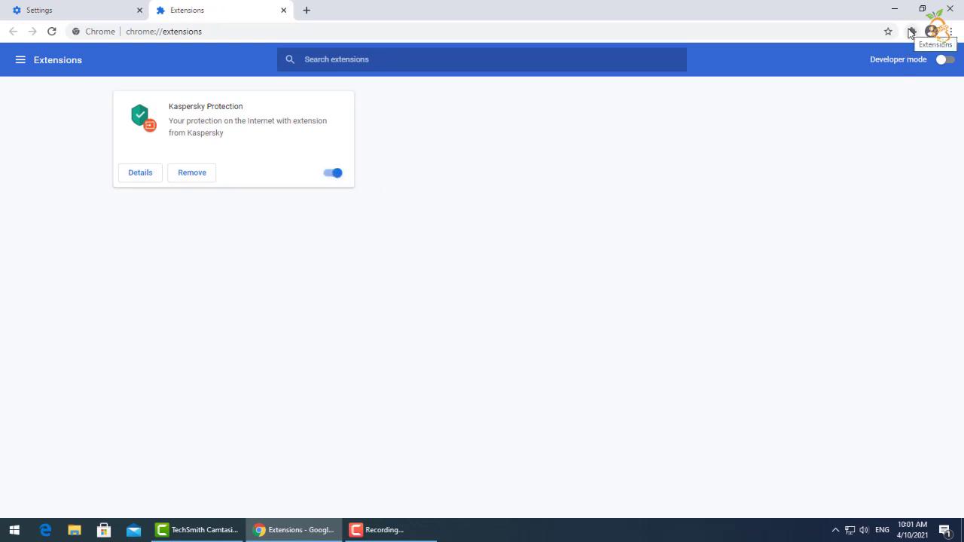
{"action": "left_click", "coordinate": [334, 173]}
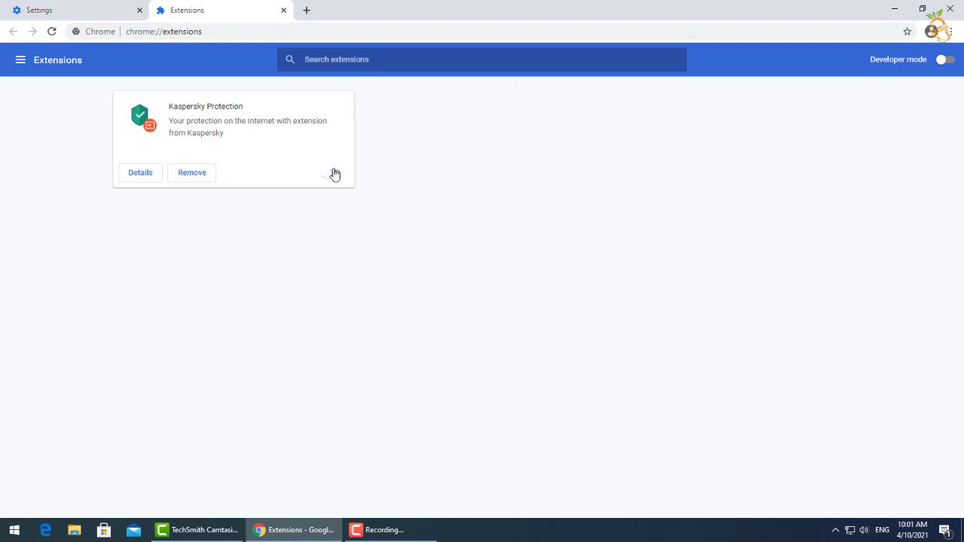
{"action": "left_click", "coordinate": [334, 173]}
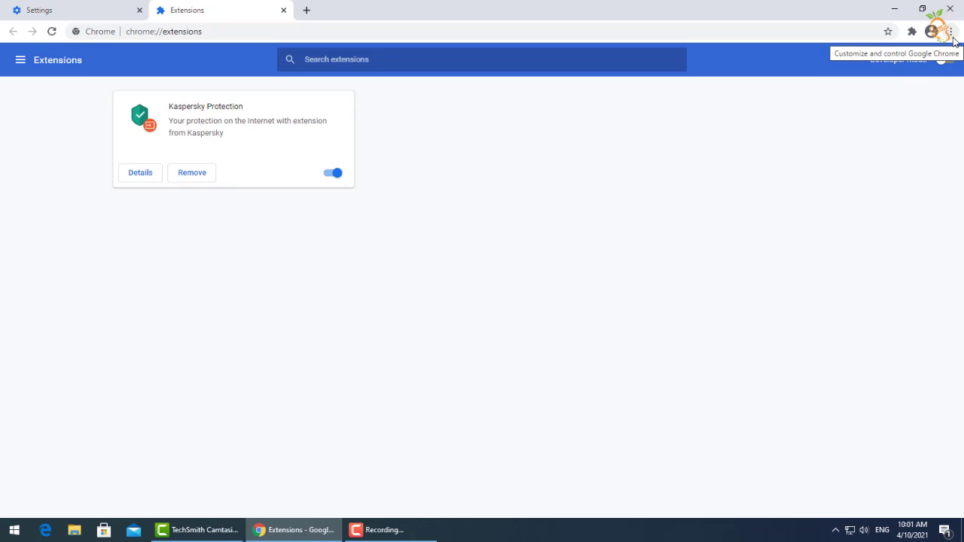
- Remove the Kaspersky Protection extension and close the Chrome window
{"action": "left_click", "coordinate": [192, 172]}
{"action": "left_click", "coordinate": [812, 122]}
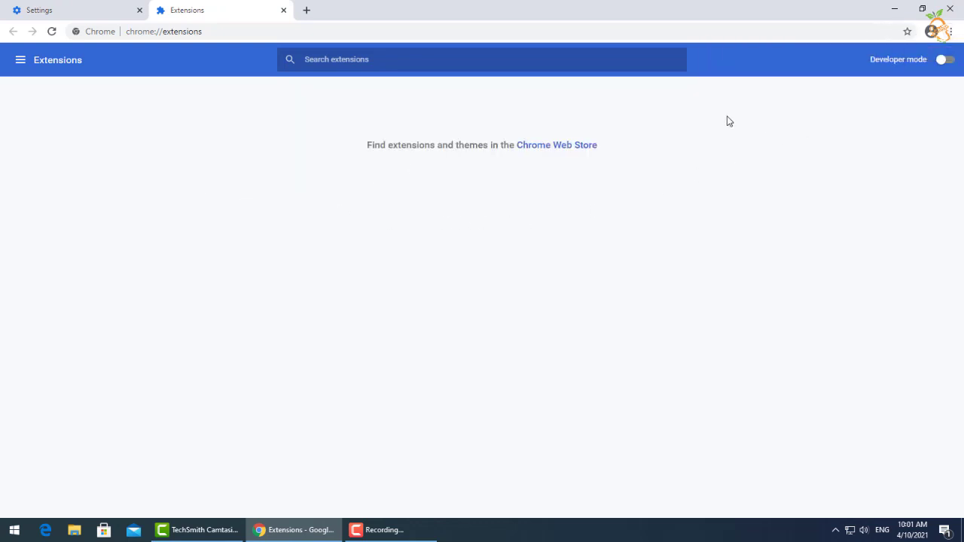
{"action": "left_click", "coordinate": [950, 9]}
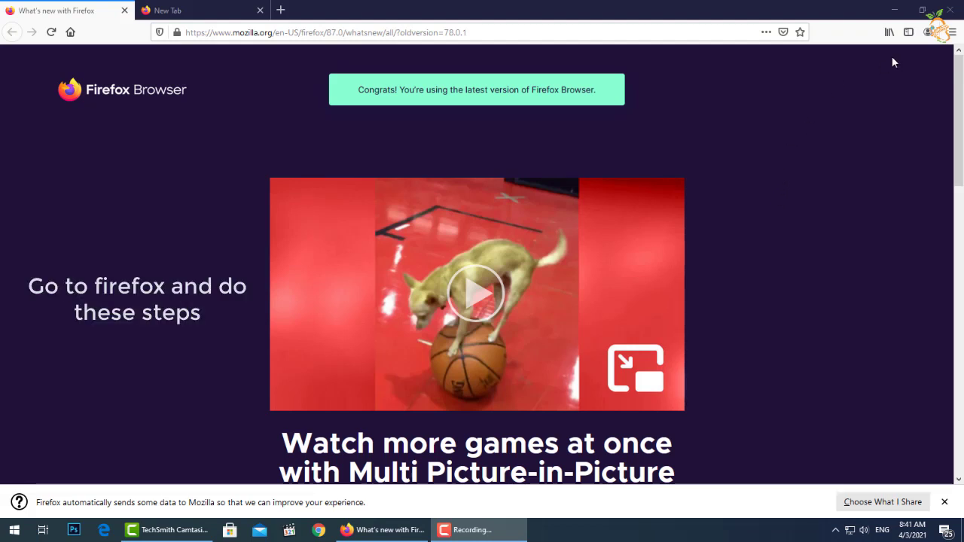
- Switch to Firefox, open its Options and examine the General settings from Startup through Network Settings
{"action": "left_click", "coordinate": [953, 37]}
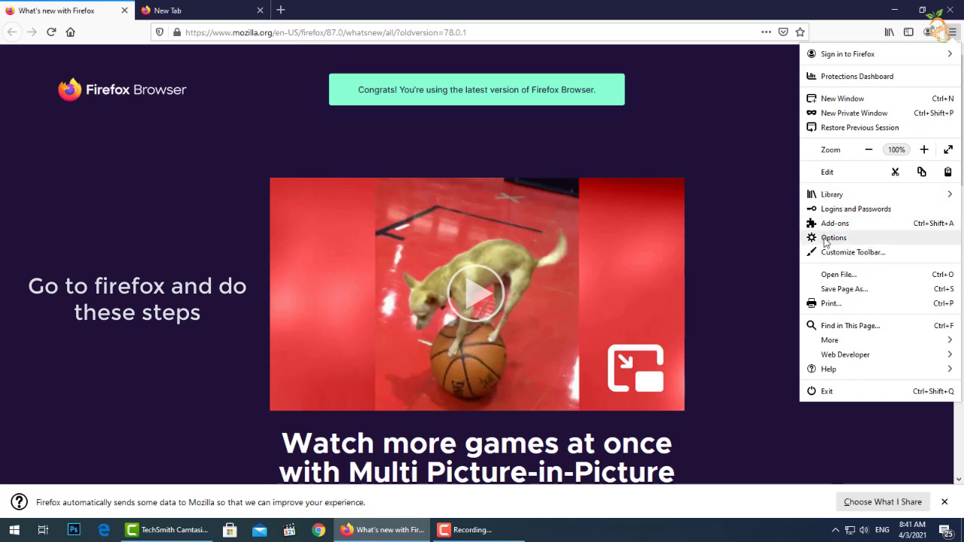
{"action": "left_click", "coordinate": [872, 241]}
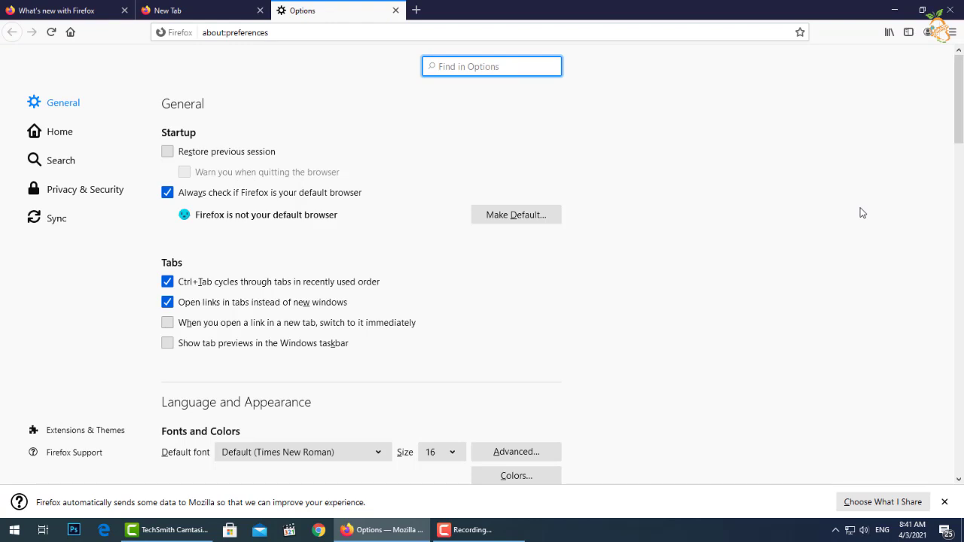
{"action": "scroll", "coordinate": [859, 213], "scroll_direction": "down", "scroll_amount": 5}
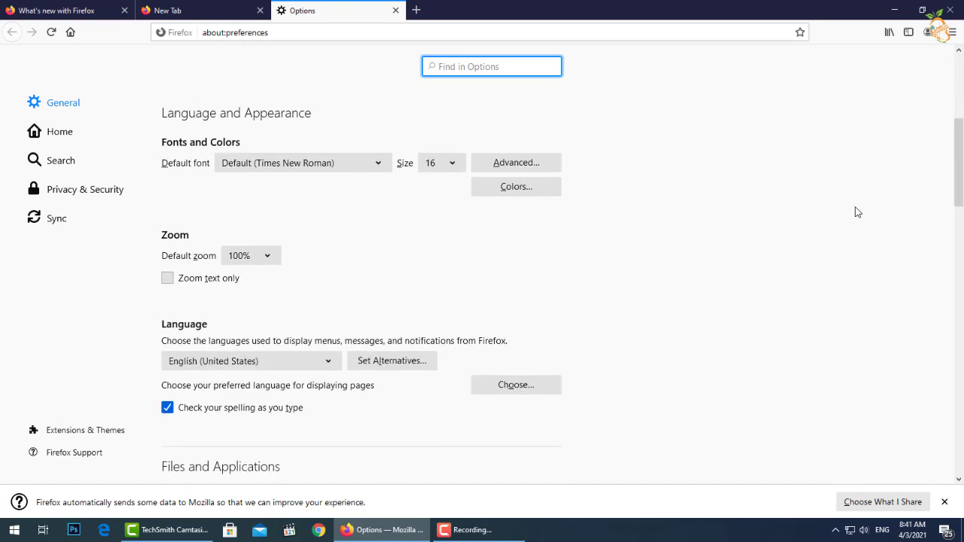
{"action": "scroll", "coordinate": [855, 212], "scroll_direction": "down", "scroll_amount": 3}
{"action": "scroll", "coordinate": [855, 213], "scroll_direction": "down", "scroll_amount": 6}
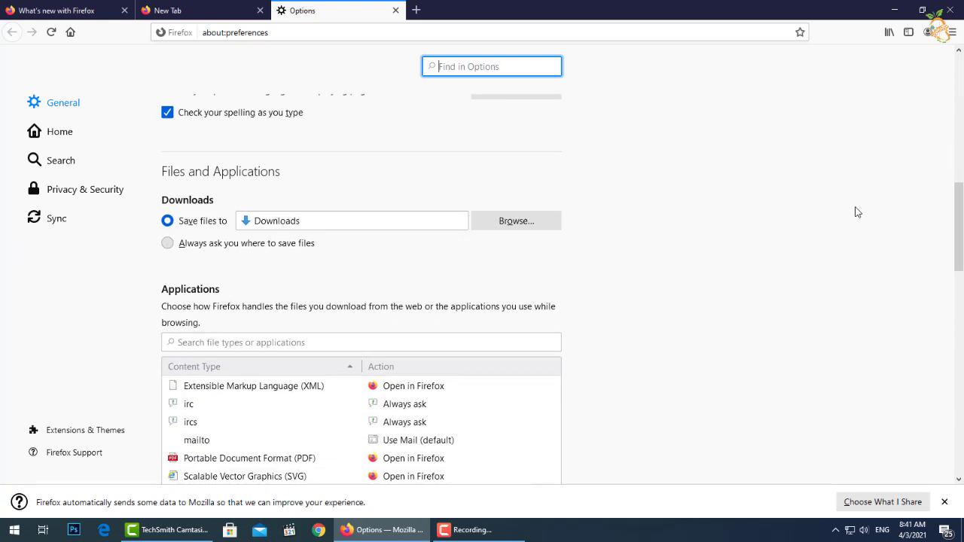
{"action": "scroll", "coordinate": [855, 212], "scroll_direction": "down", "scroll_amount": 8}
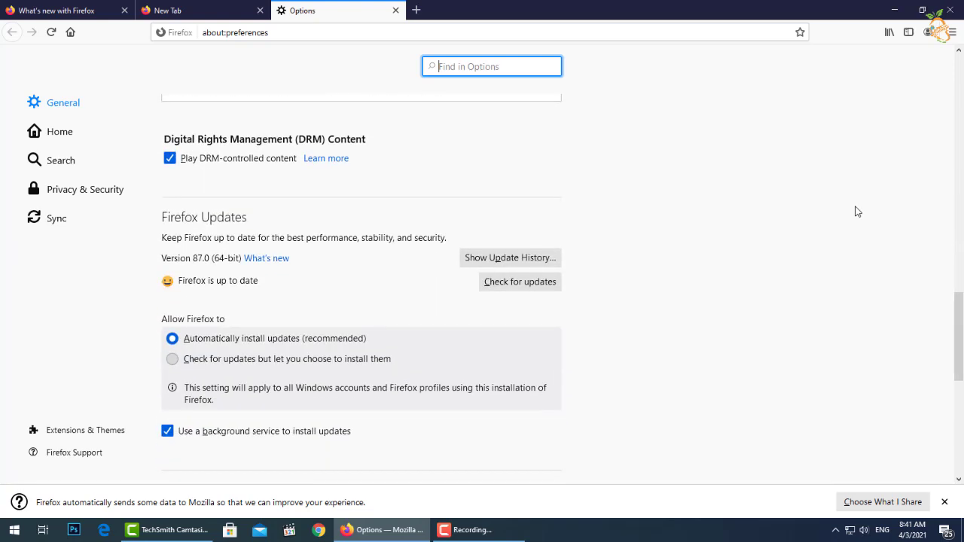
{"action": "scroll", "coordinate": [857, 211], "scroll_direction": "down", "scroll_amount": 8}
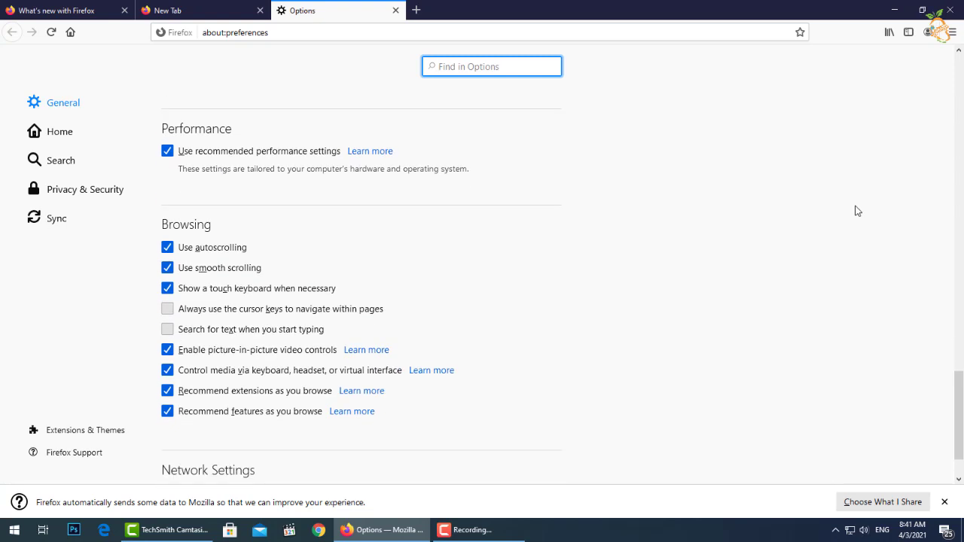
{"action": "scroll", "coordinate": [855, 211], "scroll_direction": "down", "scroll_amount": 2}
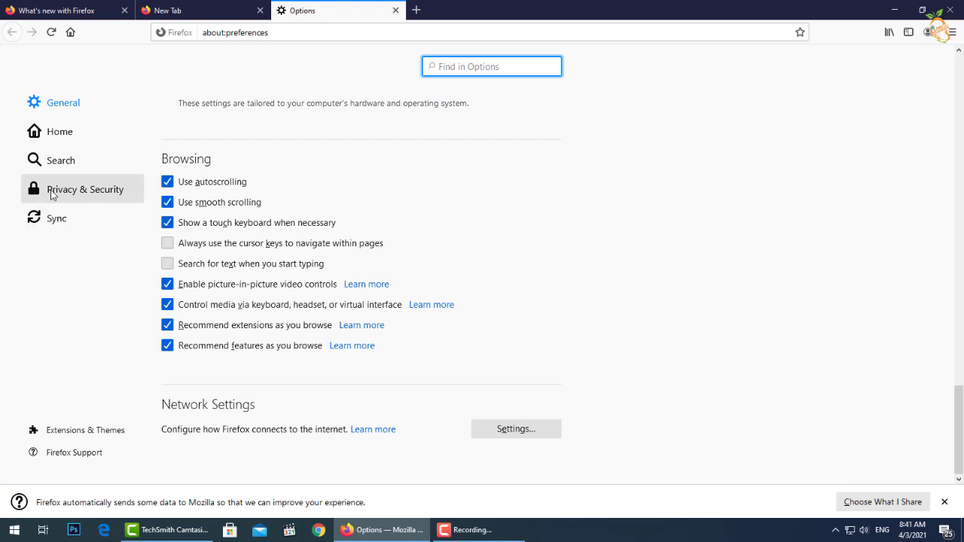
- Clear Firefox's stored cookies, site data and cached web content from the Privacy & Security settings
{"action": "left_click", "coordinate": [92, 192]}
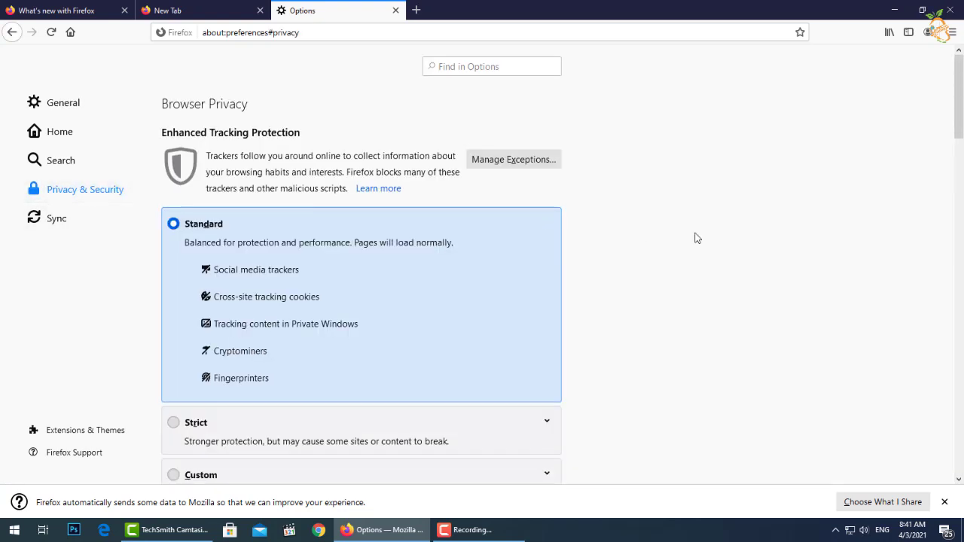
{"action": "scroll", "coordinate": [697, 238], "scroll_direction": "down", "scroll_amount": 2}
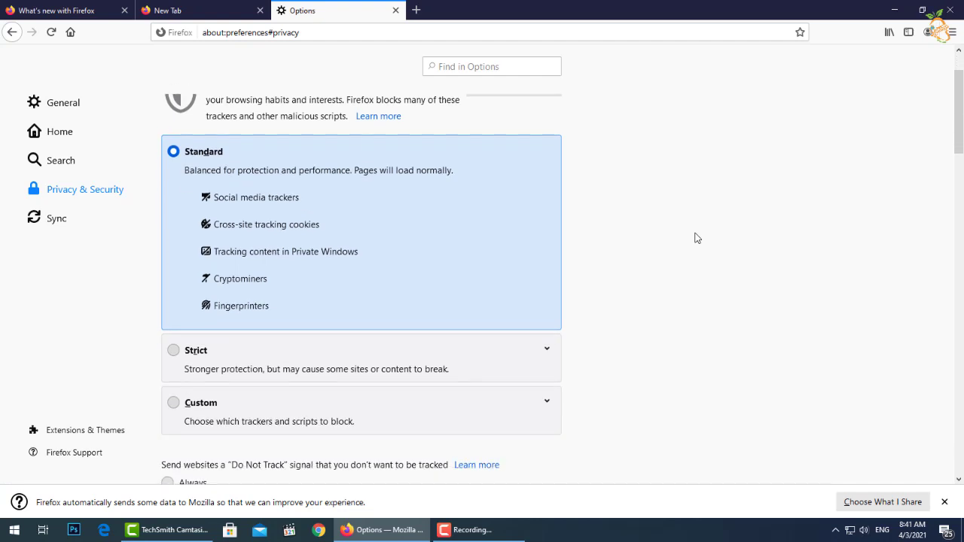
{"action": "scroll", "coordinate": [696, 238], "scroll_direction": "down", "scroll_amount": 4}
{"action": "scroll", "coordinate": [697, 238], "scroll_direction": "down", "scroll_amount": 4}
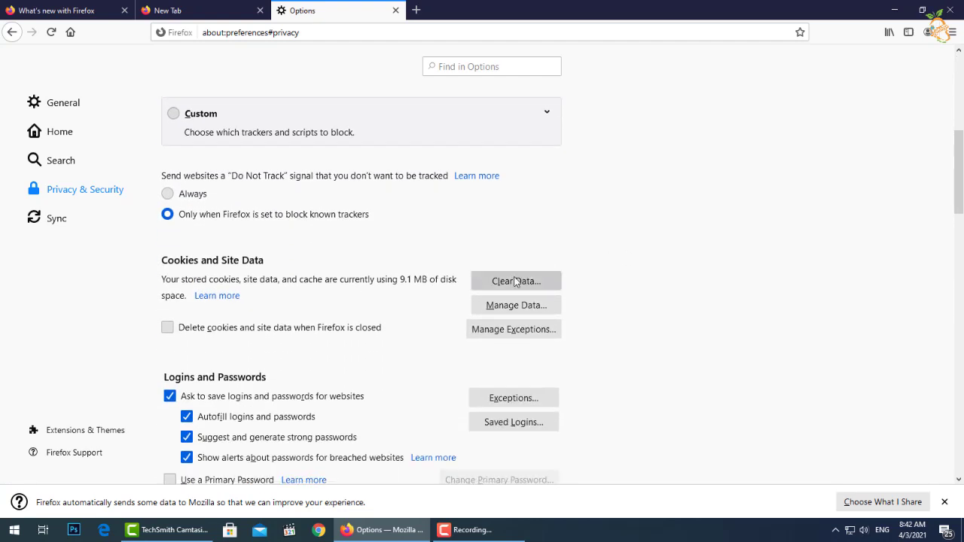
{"action": "left_click", "coordinate": [513, 282]}
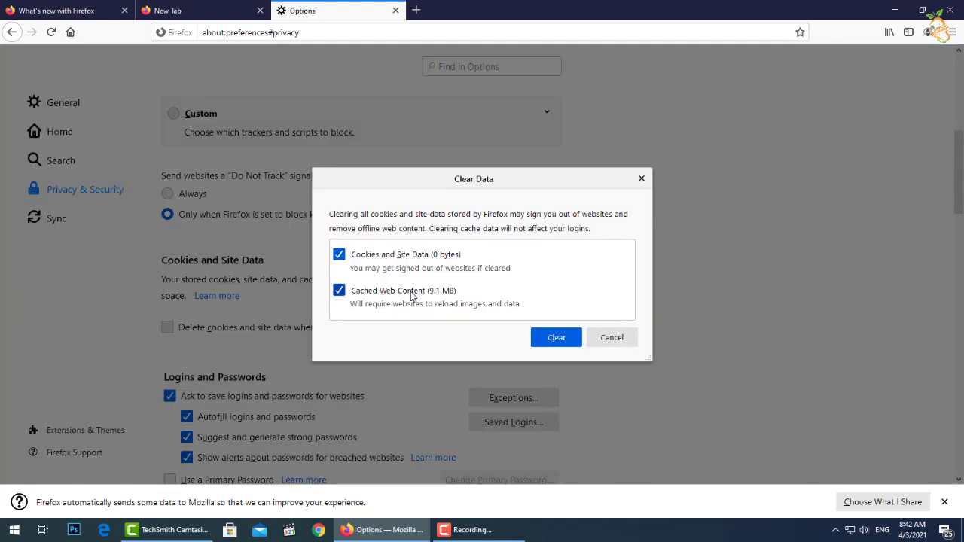
{"action": "left_click", "coordinate": [550, 339]}
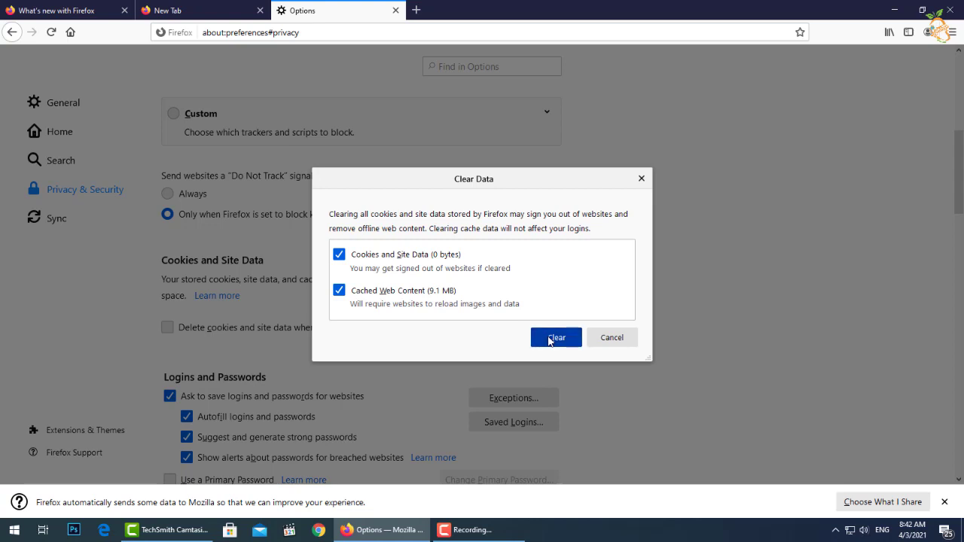
{"action": "left_click", "coordinate": [465, 280]}
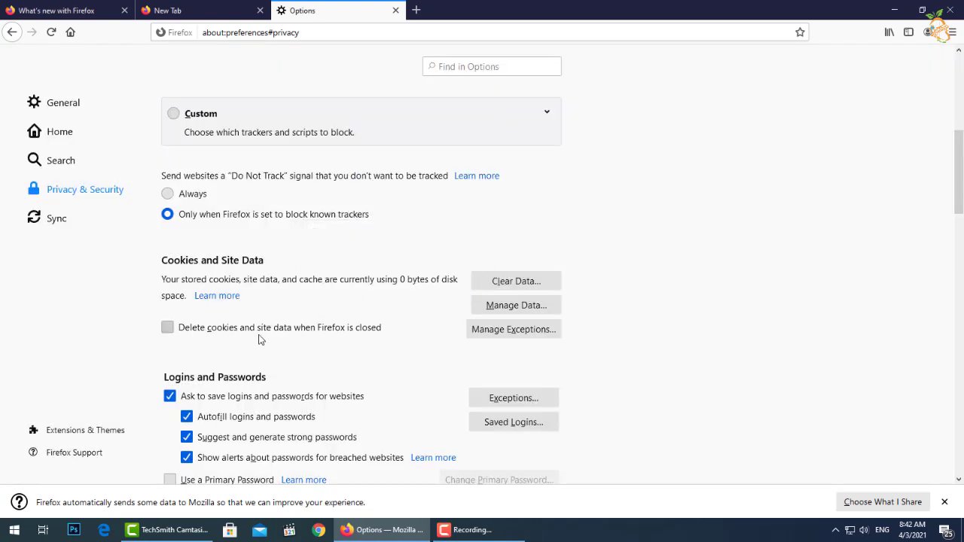
- Enable deleting cookies and site data when Firefox is closed, and check the cookie exceptions list without changing it
{"action": "left_click", "coordinate": [169, 330]}
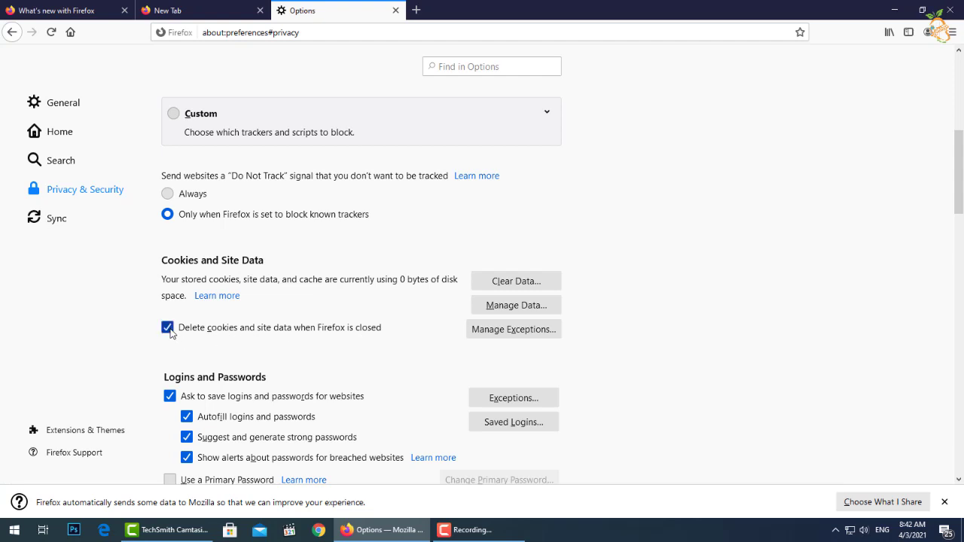
{"action": "left_click", "coordinate": [525, 340]}
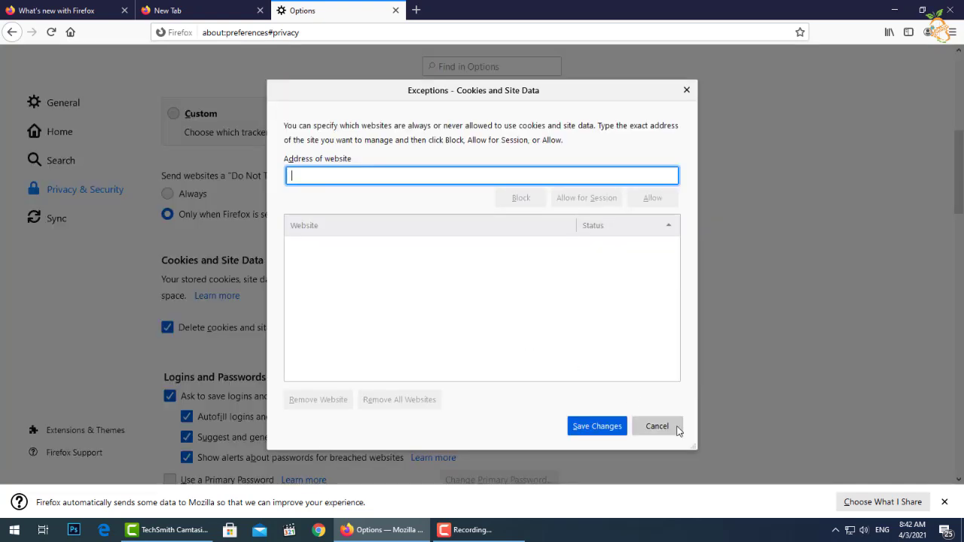
{"action": "left_click", "coordinate": [672, 428]}
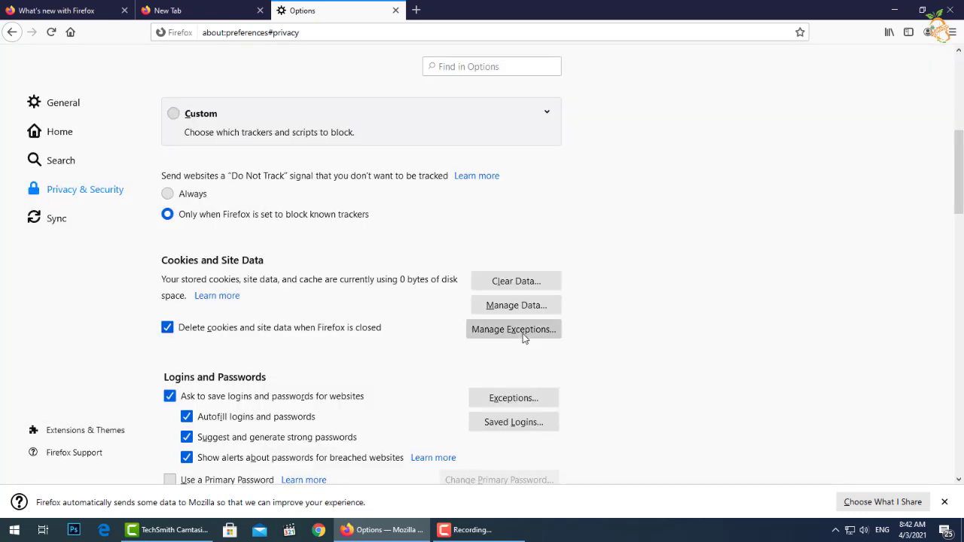
- Review the Logins and Passwords options and the history modes, keeping Remember history selected
{"action": "scroll", "coordinate": [521, 336], "scroll_direction": "down", "scroll_amount": 3}
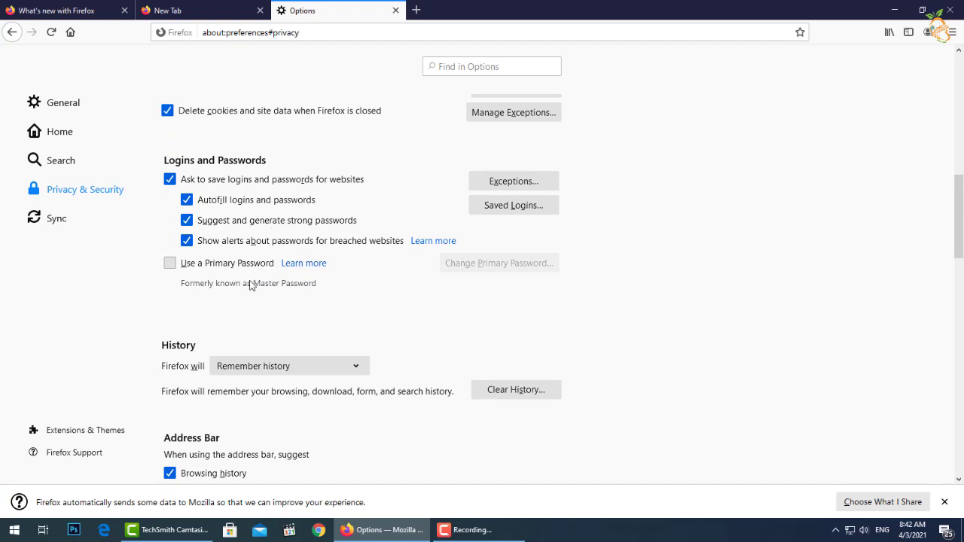
{"action": "scroll", "coordinate": [251, 288], "scroll_direction": "down", "scroll_amount": 1}
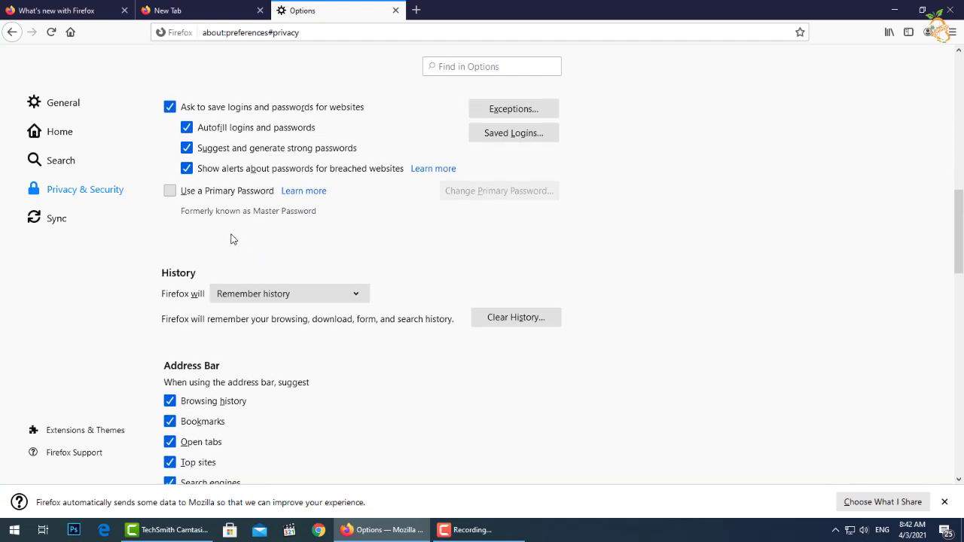
{"action": "scroll", "coordinate": [241, 268], "scroll_direction": "up", "scroll_amount": 1}
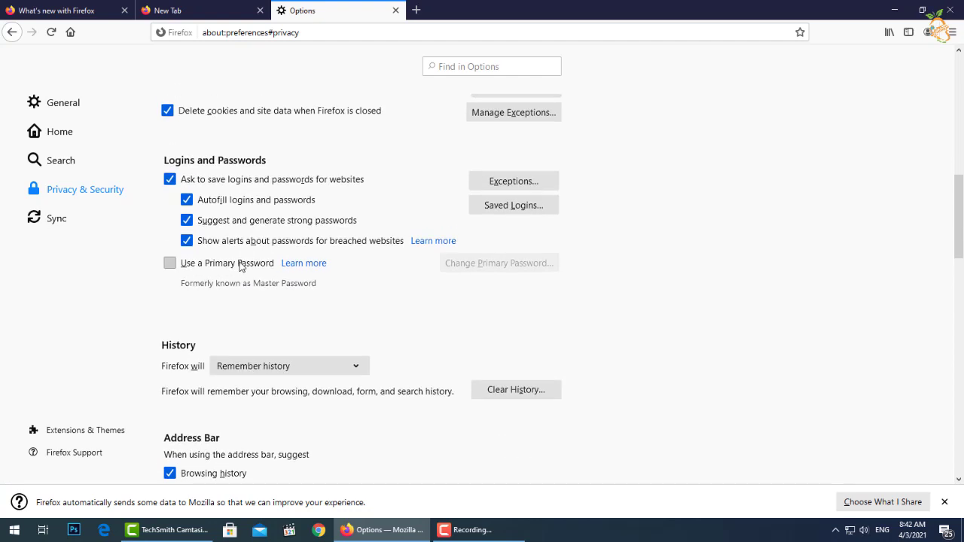
{"action": "scroll", "coordinate": [241, 265], "scroll_direction": "down", "scroll_amount": 3}
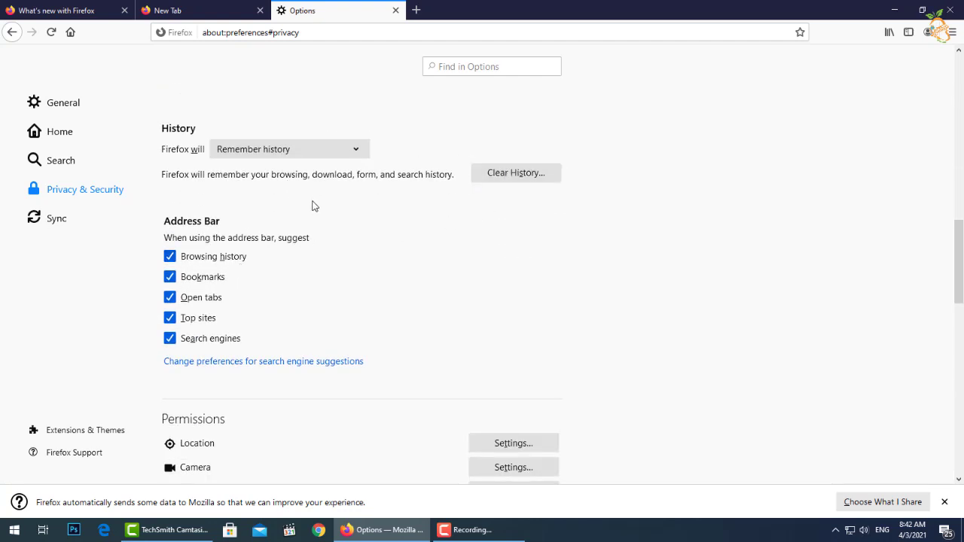
{"action": "left_click", "coordinate": [338, 156]}
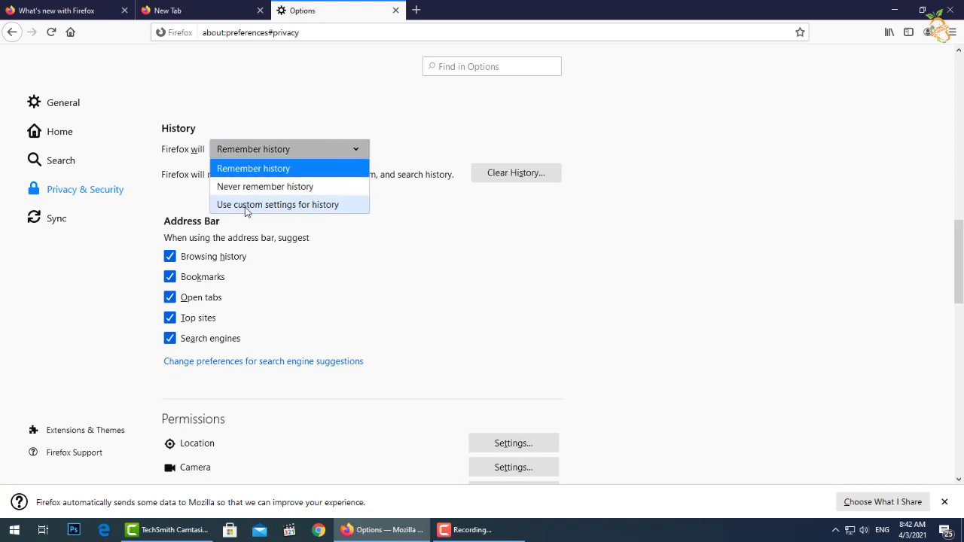
{"action": "left_click", "coordinate": [307, 168]}
- Clear the Firefox history for the time range Everything, including site preferences and offline website data
{"action": "left_click", "coordinate": [547, 181]}
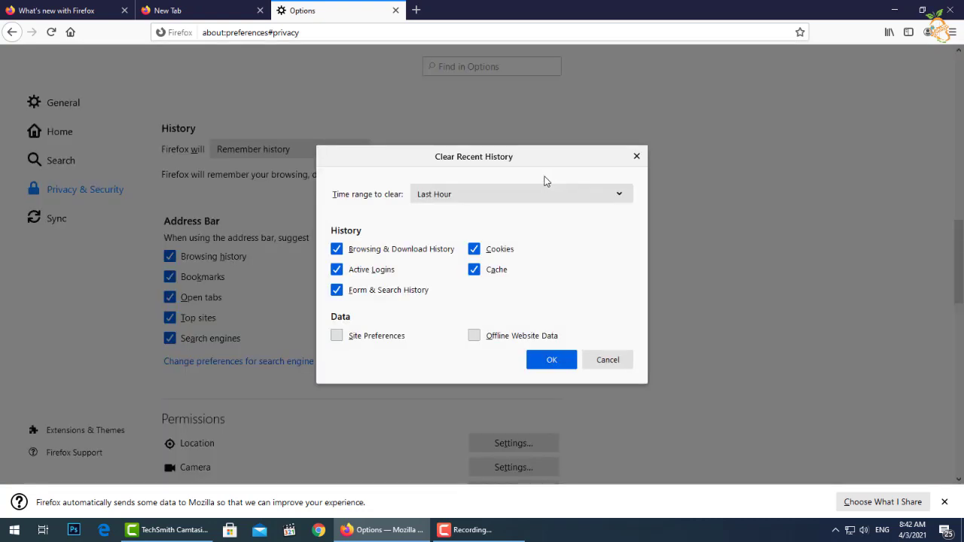
{"action": "left_click", "coordinate": [440, 192]}
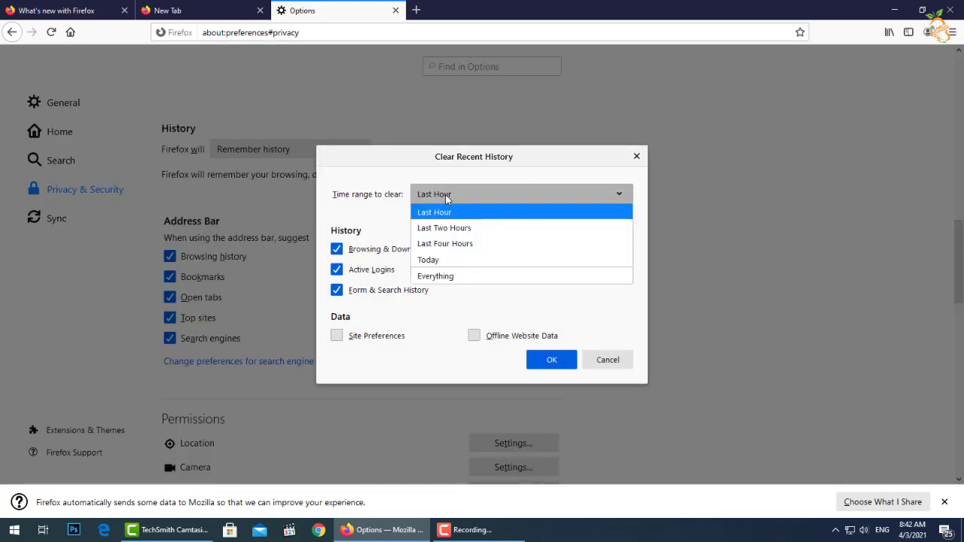
{"action": "left_click", "coordinate": [441, 277]}
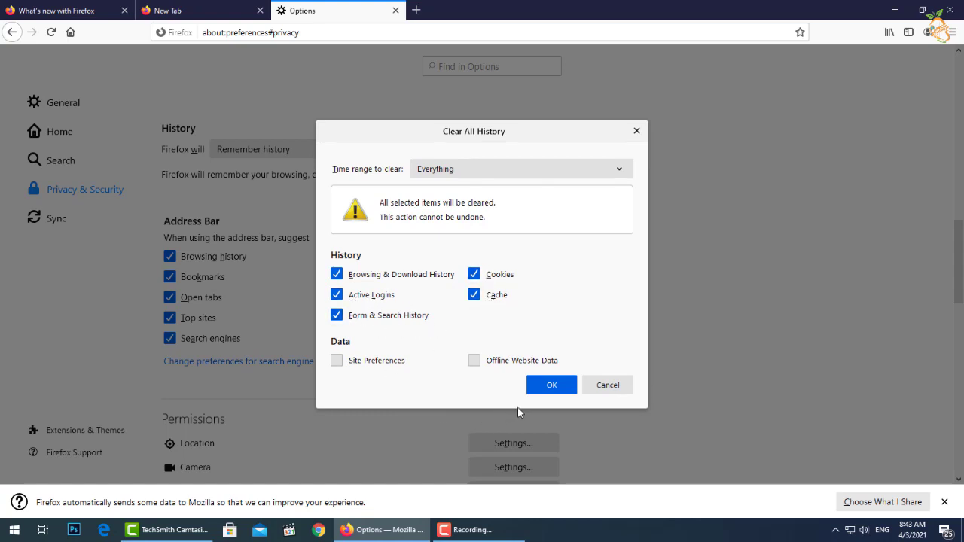
{"action": "left_click", "coordinate": [370, 362]}
{"action": "left_click", "coordinate": [490, 364]}
{"action": "left_click", "coordinate": [551, 385]}
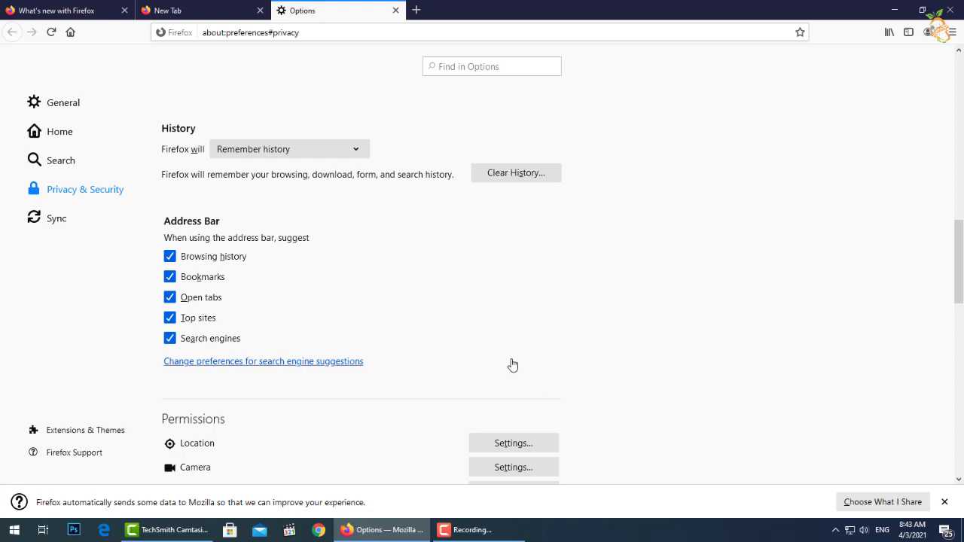
- Examine the Permissions, Data Collection, Security and remaining Privacy & Security sections, ending back at Enhanced Tracking Protection
{"action": "scroll", "coordinate": [513, 365], "scroll_direction": "down", "scroll_amount": 2}
{"action": "scroll", "coordinate": [512, 365], "scroll_direction": "down", "scroll_amount": 8}
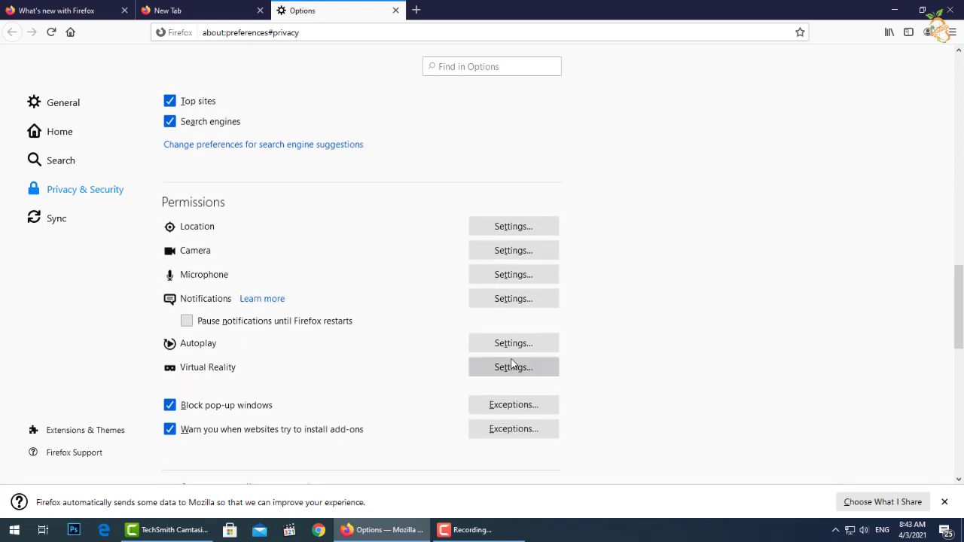
{"action": "scroll", "coordinate": [512, 364], "scroll_direction": "down", "scroll_amount": 3}
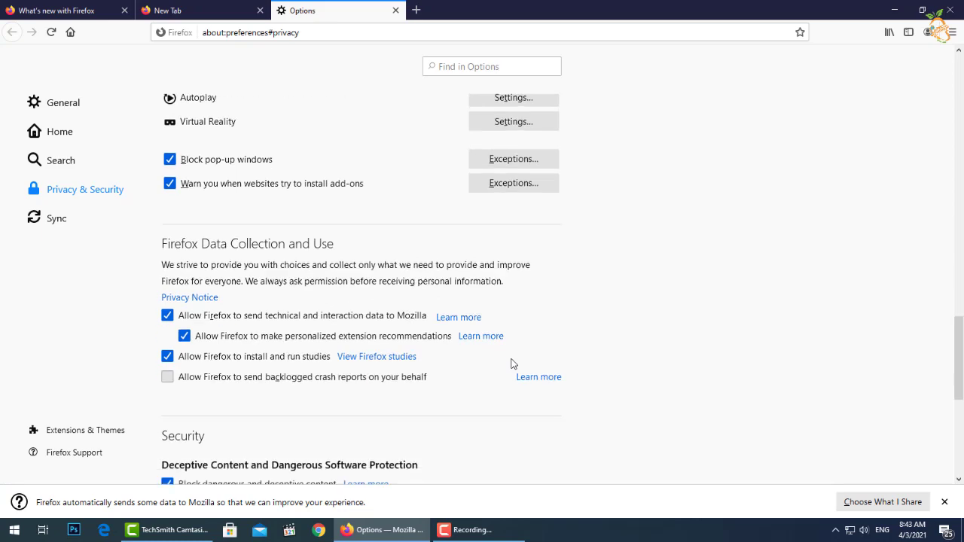
{"action": "scroll", "coordinate": [511, 364], "scroll_direction": "down", "scroll_amount": 3}
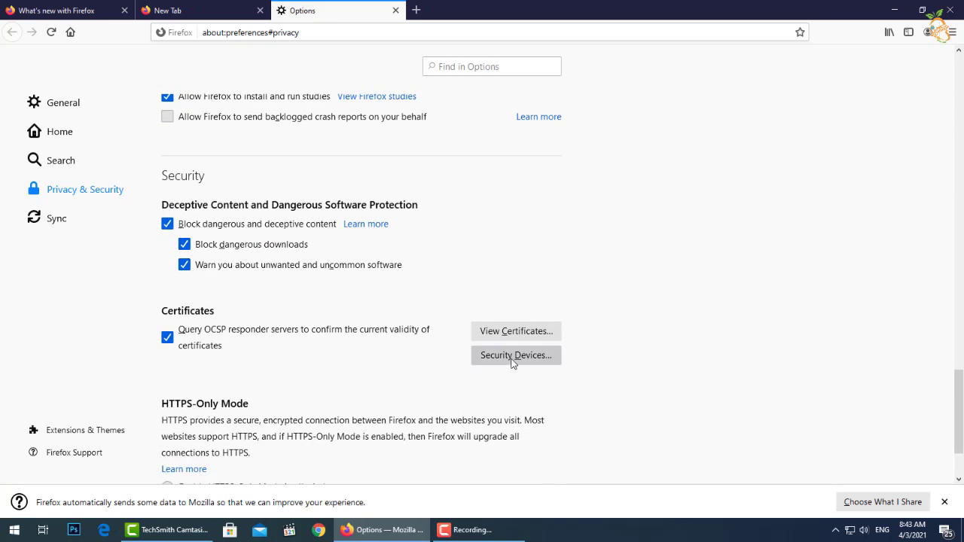
{"action": "scroll", "coordinate": [512, 364], "scroll_direction": "down", "scroll_amount": 4}
{"action": "scroll", "coordinate": [511, 364], "scroll_direction": "up", "scroll_amount": 13}
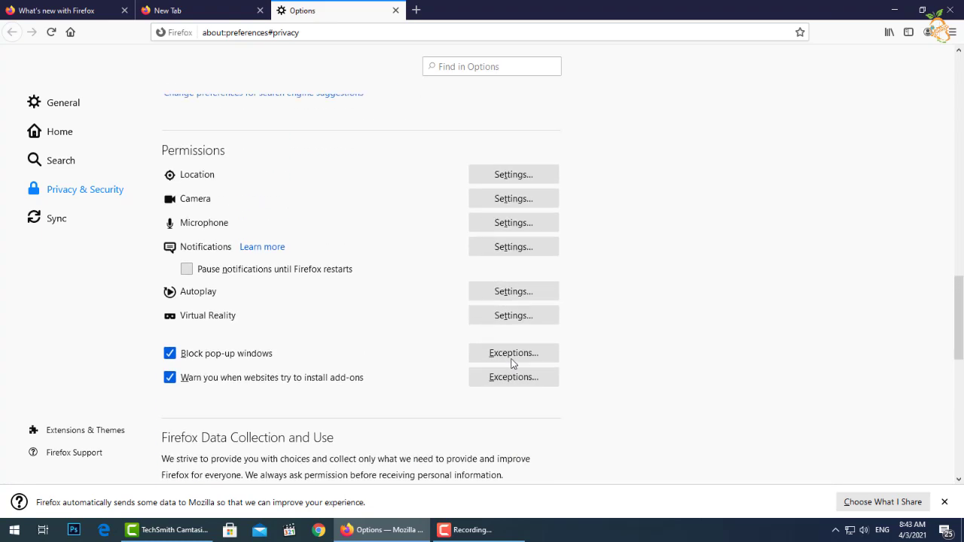
{"action": "scroll", "coordinate": [512, 364], "scroll_direction": "up", "scroll_amount": 5}
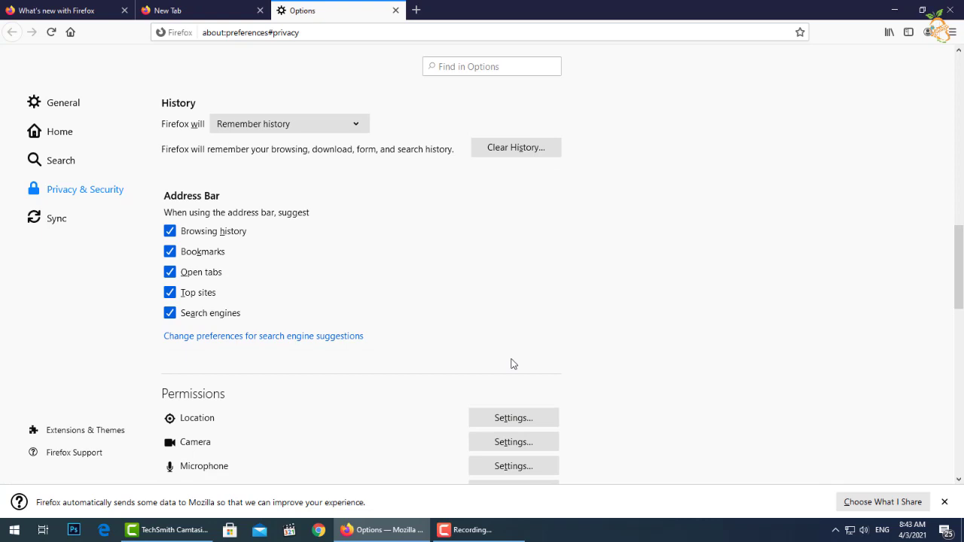
{"action": "scroll", "coordinate": [512, 364], "scroll_direction": "up", "scroll_amount": 2}
{"action": "scroll", "coordinate": [511, 364], "scroll_direction": "up", "scroll_amount": 2}
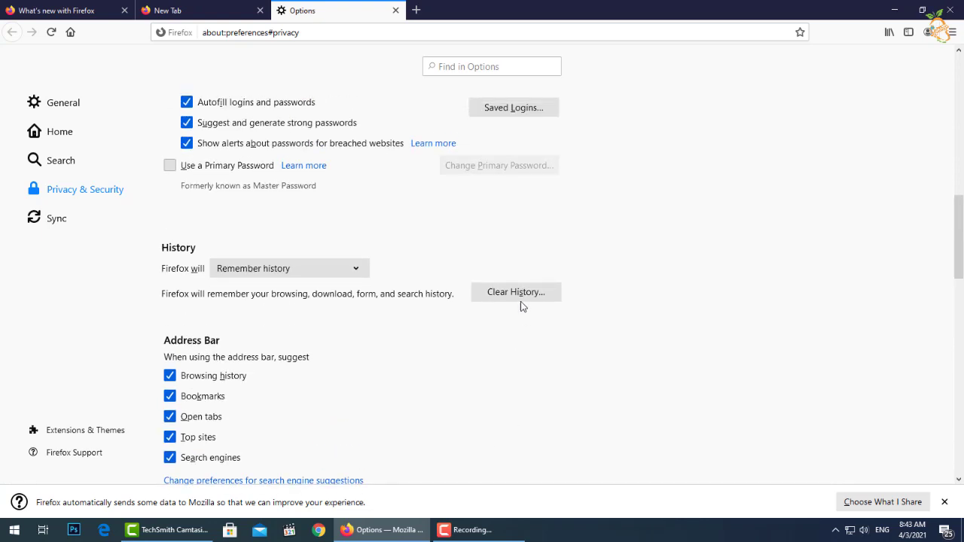
{"action": "scroll", "coordinate": [415, 322], "scroll_direction": "up", "scroll_amount": 6}
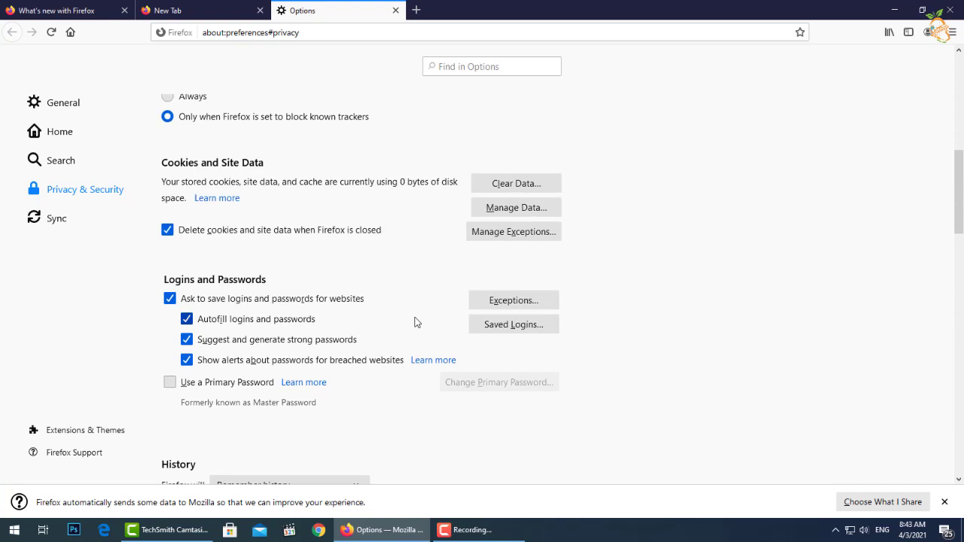
{"action": "scroll", "coordinate": [415, 322], "scroll_direction": "up", "scroll_amount": 12}
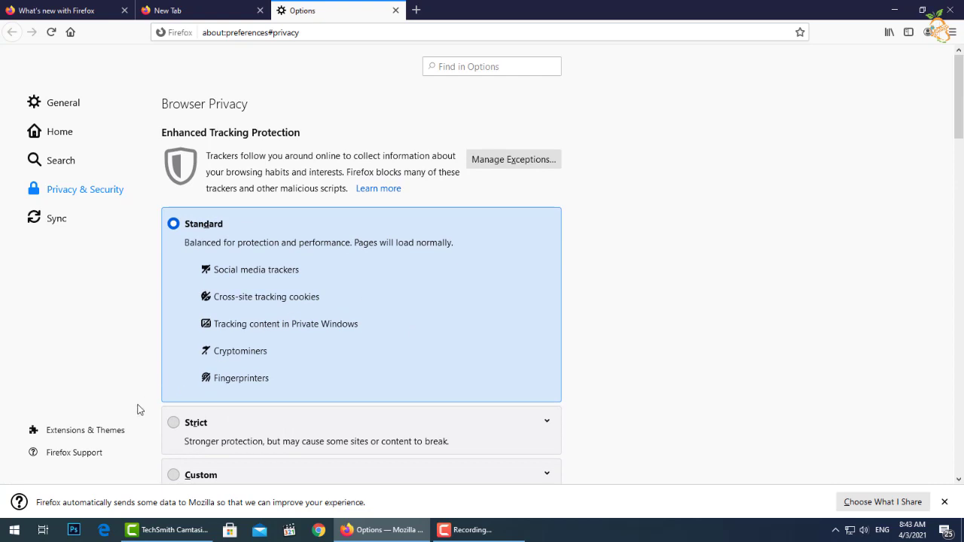
- Open the Firefox Add-ons Manager and look through the Extensions page for installed and recommended extensions
{"action": "left_click", "coordinate": [116, 430]}
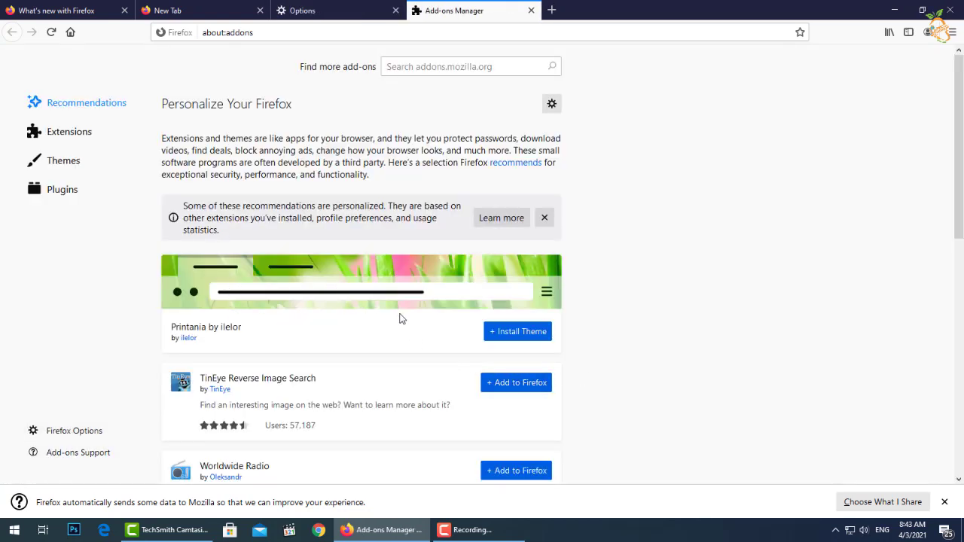
{"action": "left_click", "coordinate": [70, 135]}
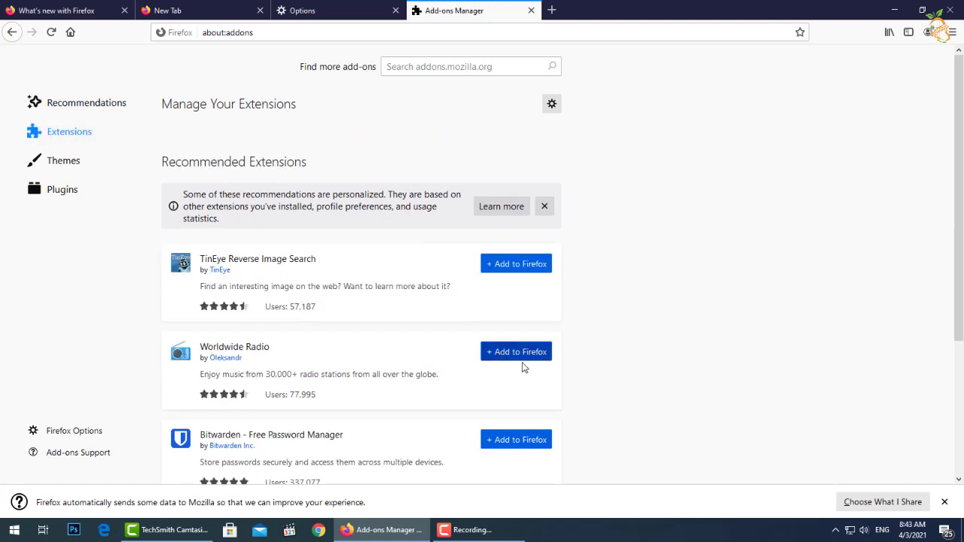
{"action": "scroll", "coordinate": [446, 313], "scroll_direction": "down", "scroll_amount": 2}
{"action": "scroll", "coordinate": [264, 234], "scroll_direction": "down", "scroll_amount": 3}
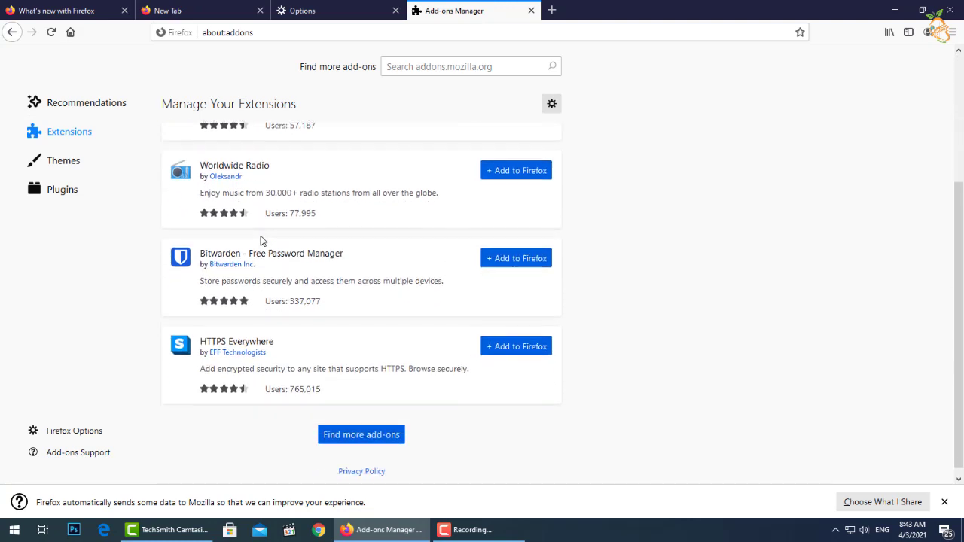
{"action": "scroll", "coordinate": [269, 241], "scroll_direction": "up", "scroll_amount": 5}
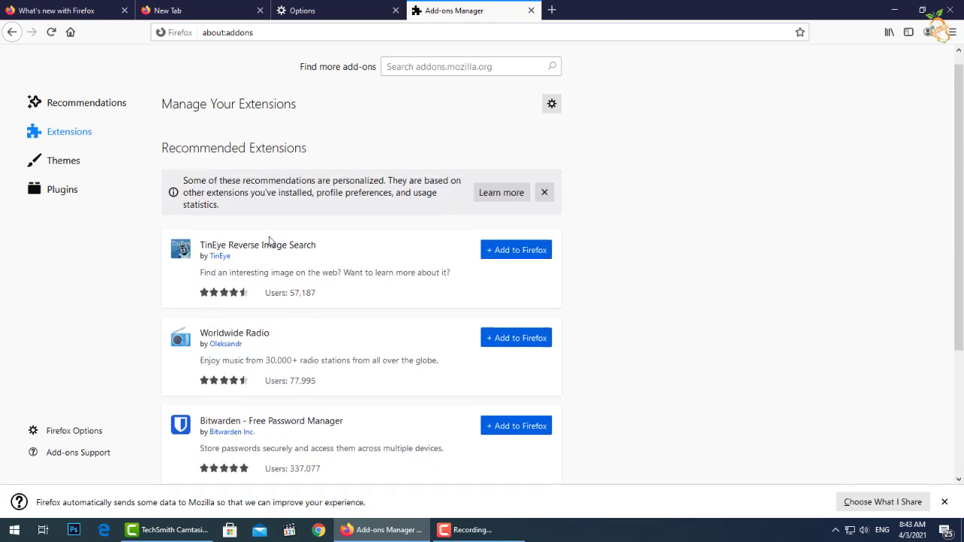
- Reset all add-ons to update automatically, and open the page for managing extension shortcuts
{"action": "left_click", "coordinate": [552, 103]}
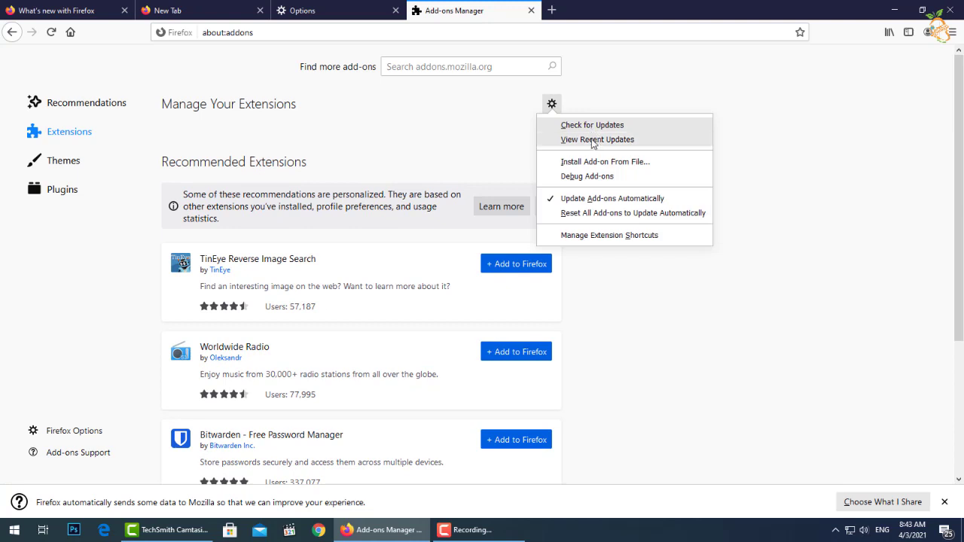
{"action": "left_click", "coordinate": [599, 215]}
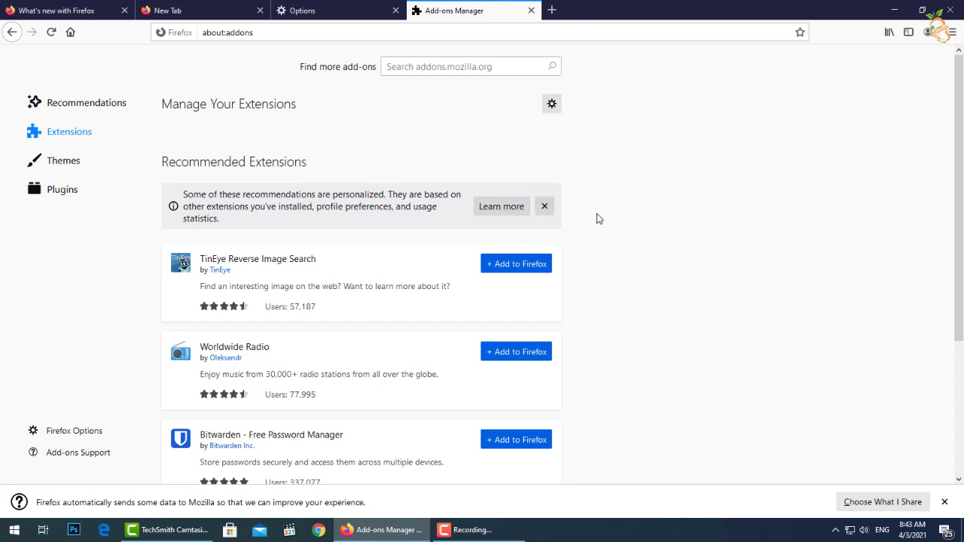
{"action": "left_click", "coordinate": [552, 104]}
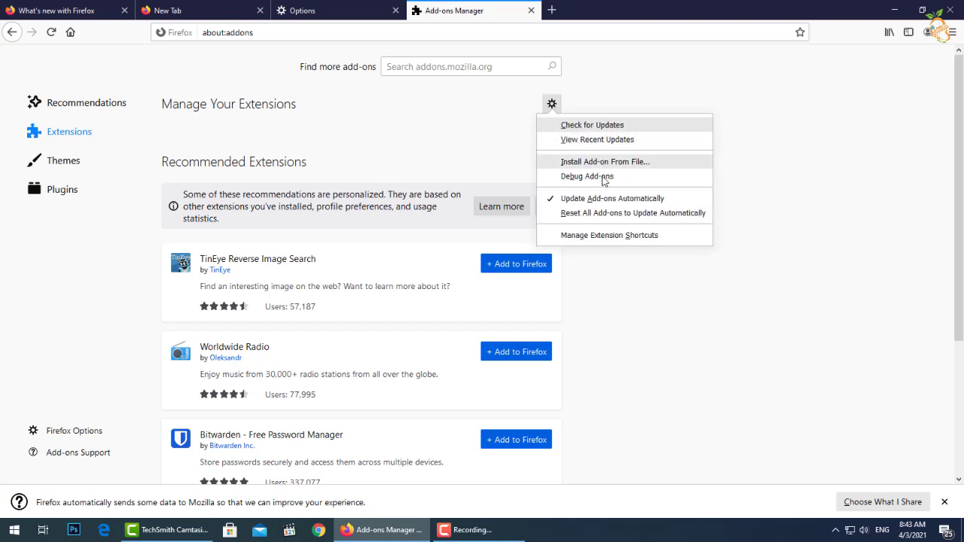
{"action": "left_click", "coordinate": [610, 235]}
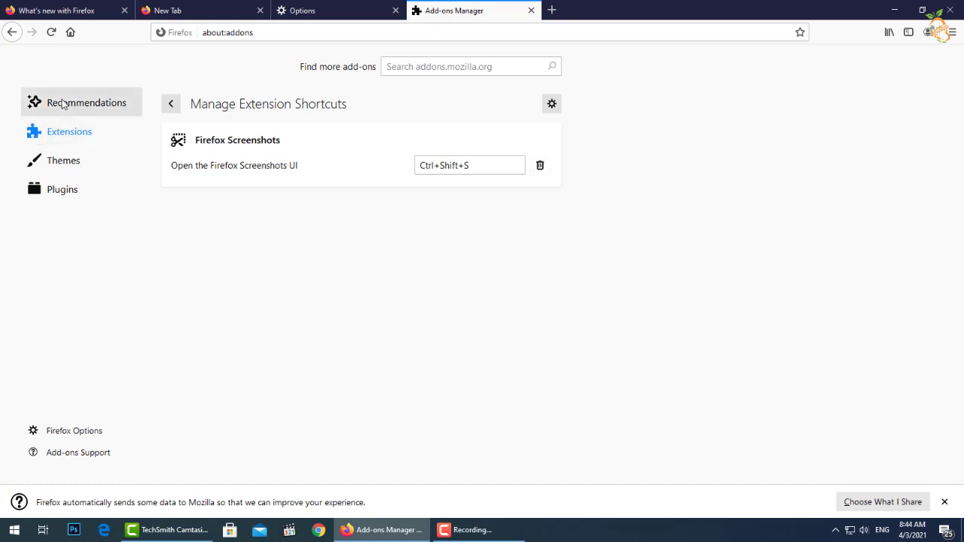
- Return from the extension shortcuts to the Privacy & Security section of the Firefox options
{"action": "right_click", "coordinate": [13, 38]}
{"action": "left_click", "coordinate": [71, 428]}
{"action": "left_click", "coordinate": [73, 430]}
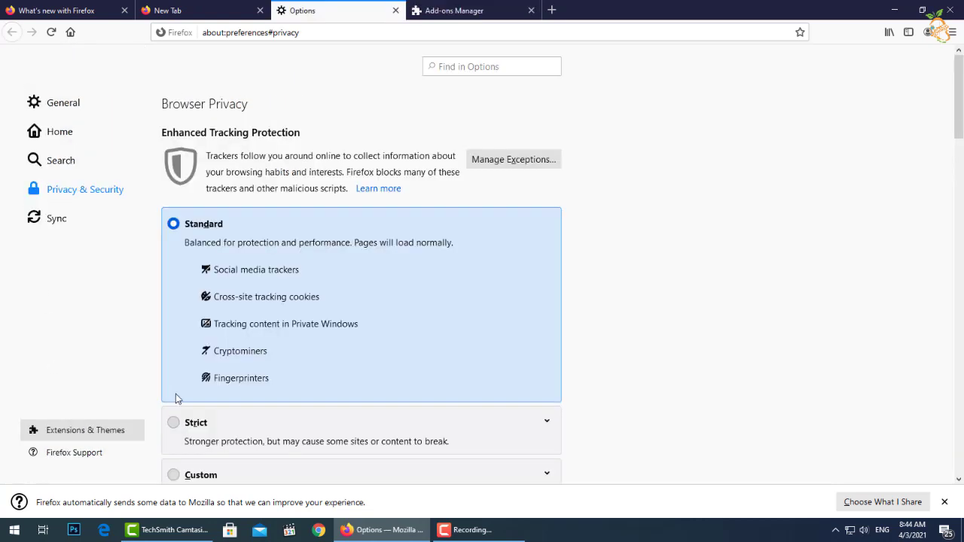